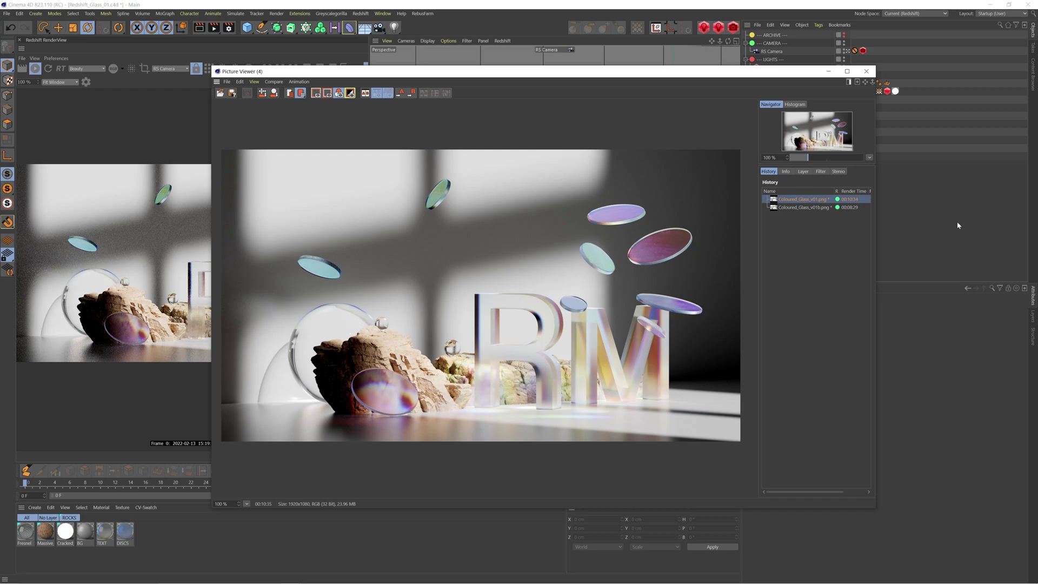
Close the render history, leave the RS Camera view for a set overview, and show the camera's 300 mm settings.
click(866, 70)
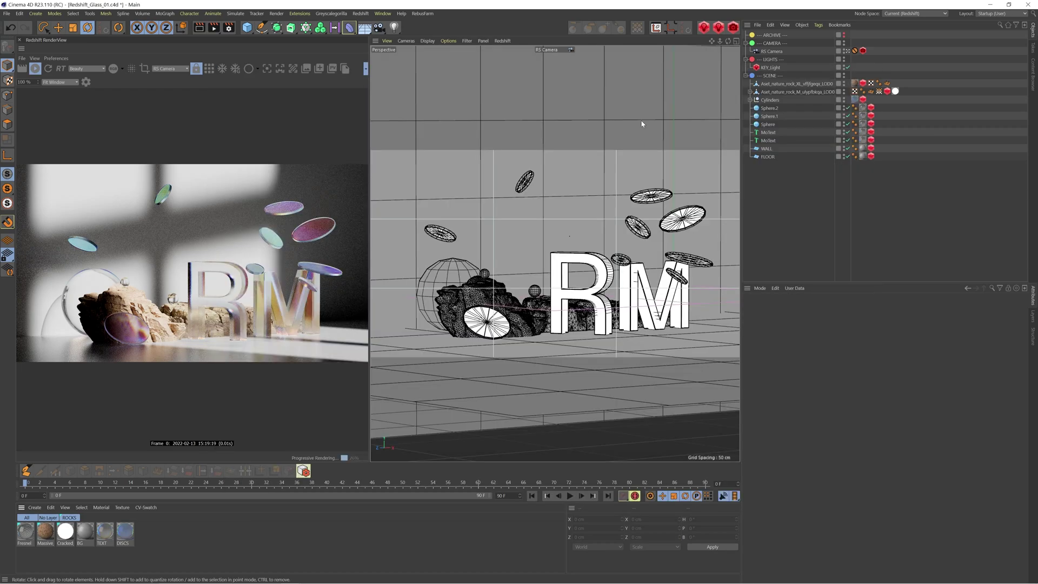
click(847, 50)
alt+drag(541, 227, 569, 175)
scroll(568, 174, down, 10)
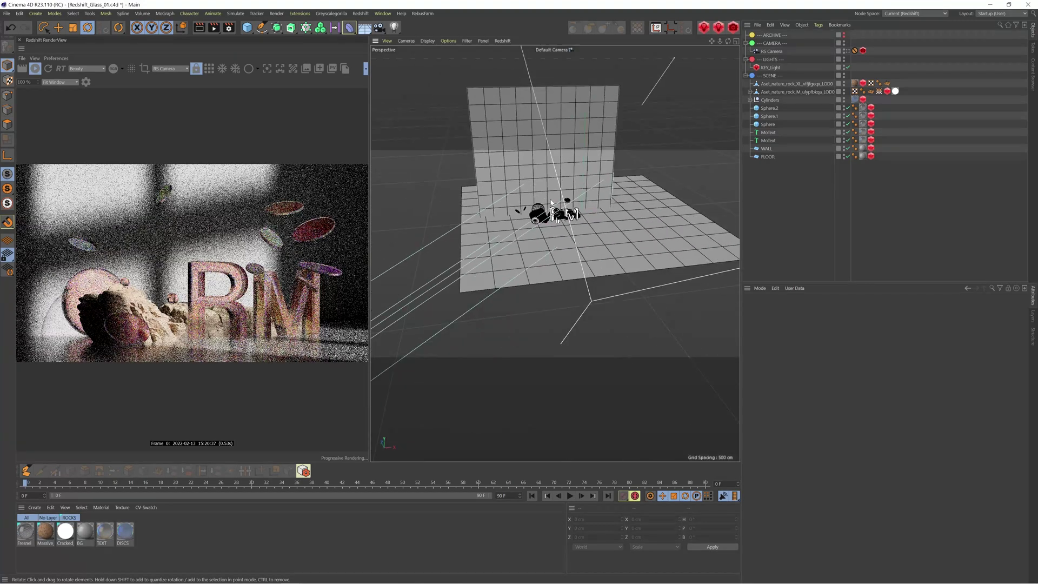
click(771, 51)
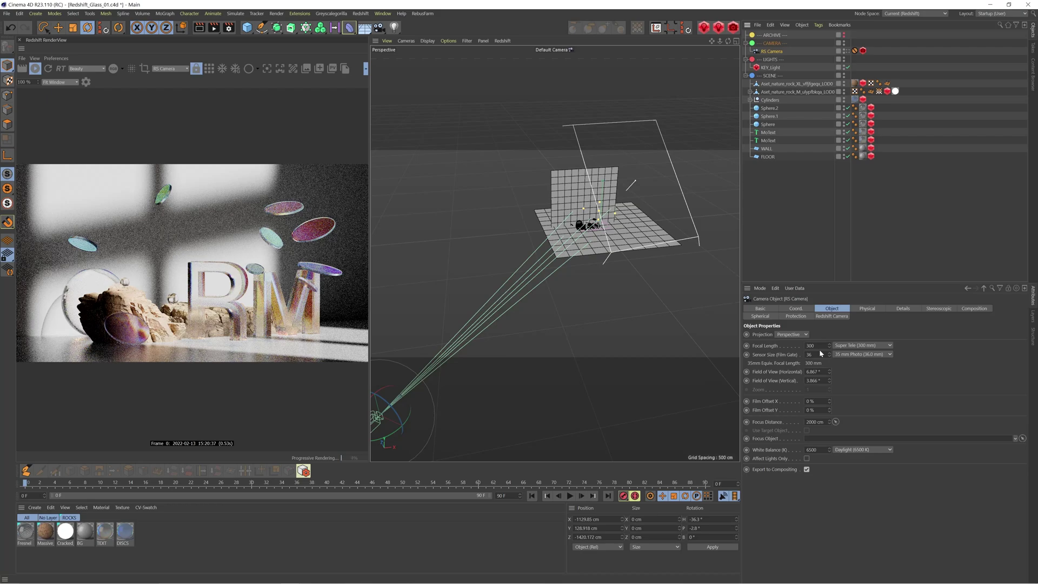
Inspect the KEY_Light's settings and its window gobo image file.
click(771, 67)
scroll(706, 172, up, 2)
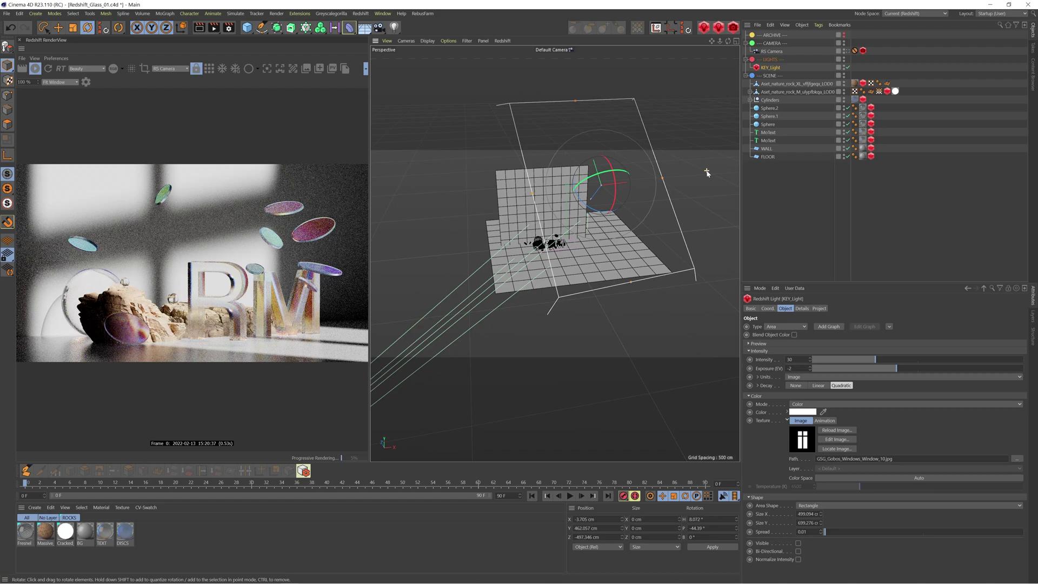
scroll(707, 172, up, 1)
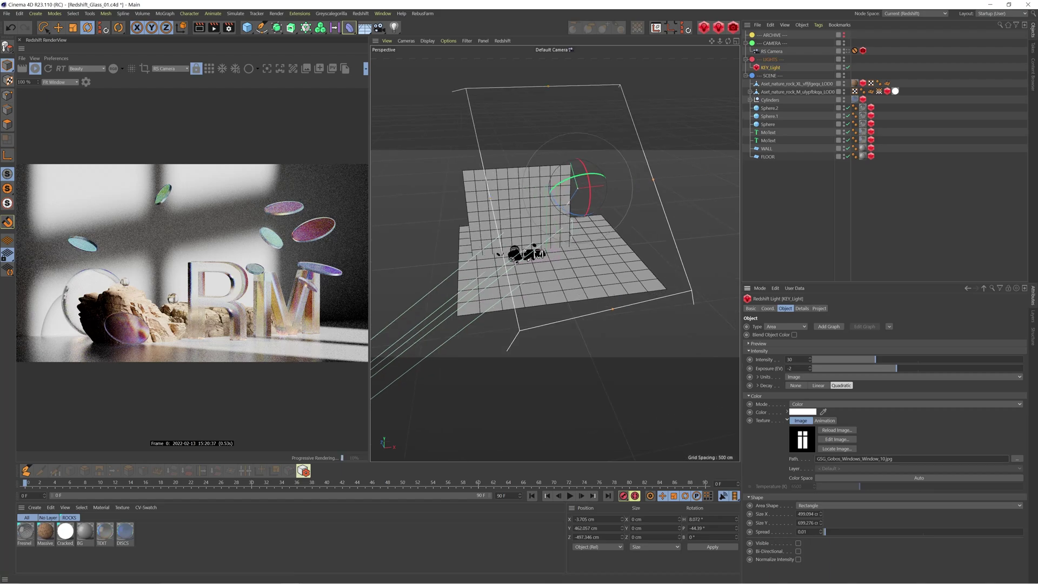
double_click(854, 458)
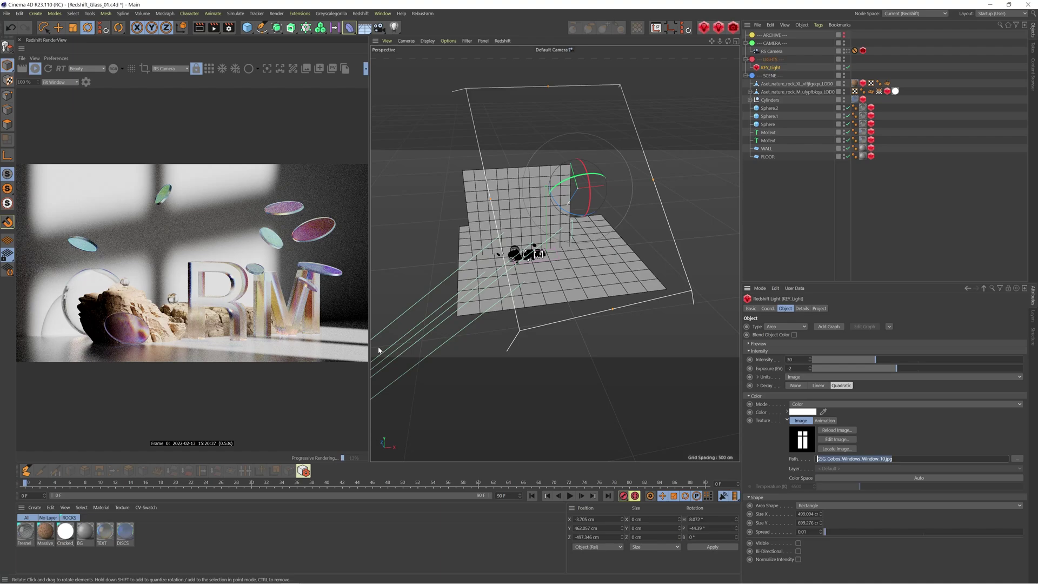
Review the rocks, Cylinders, Sphere.2, MoText and WALL, deselect, and look through the RS Camera again.
click(797, 92)
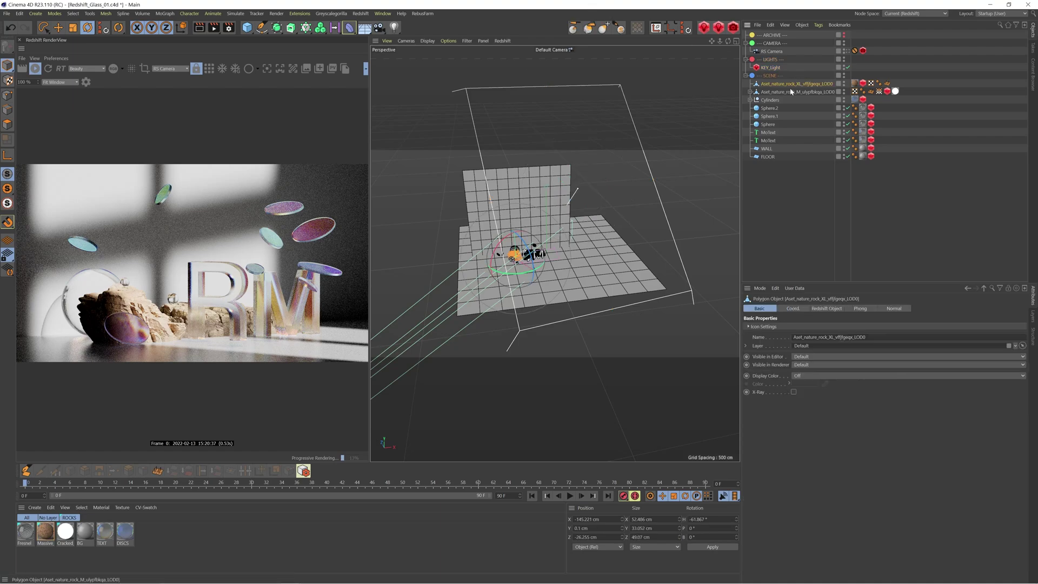
scroll(539, 238, up, 2)
scroll(539, 238, up, 4)
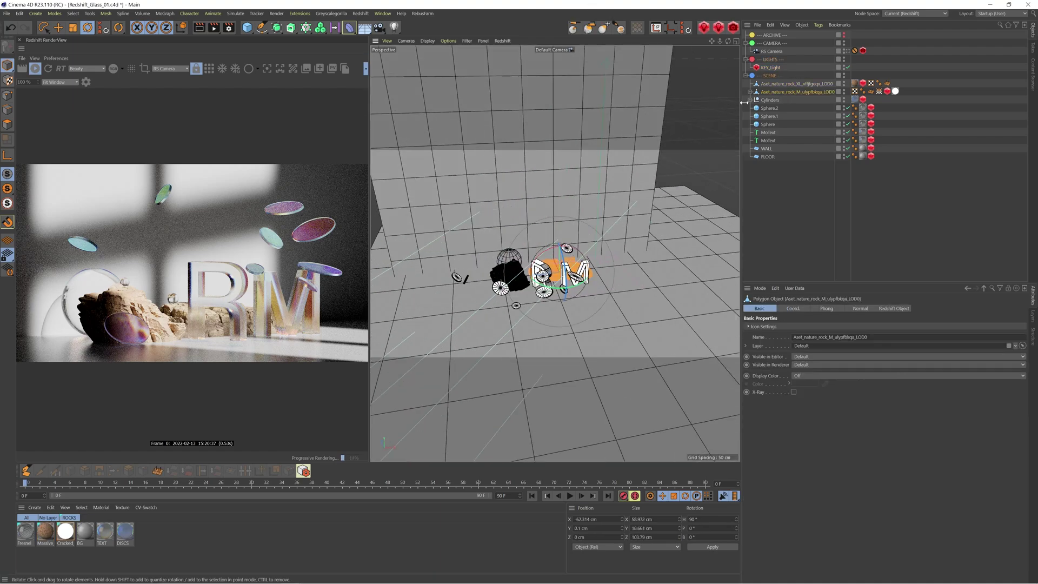
click(770, 100)
click(769, 109)
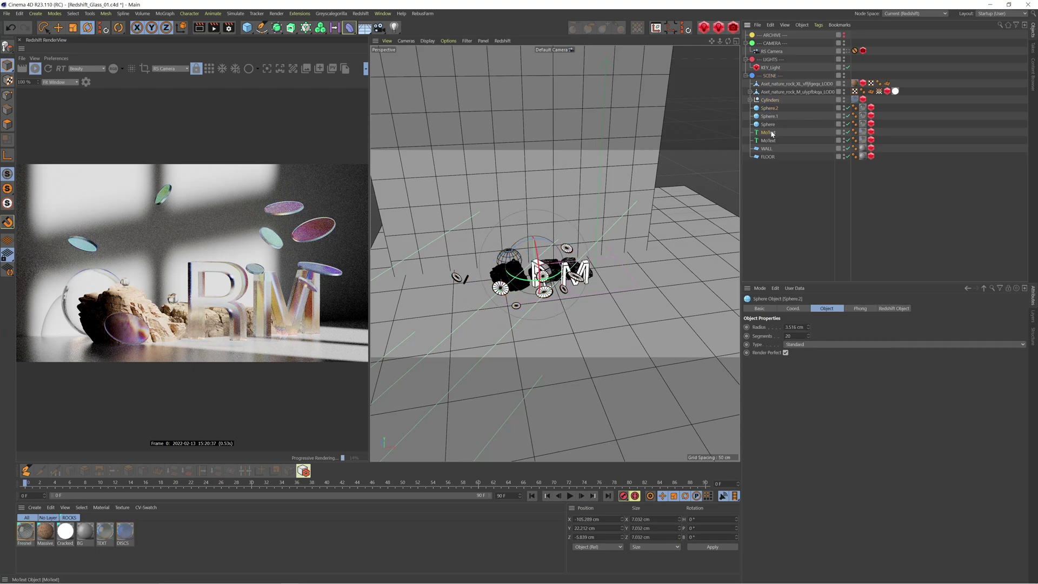
click(767, 140)
click(766, 149)
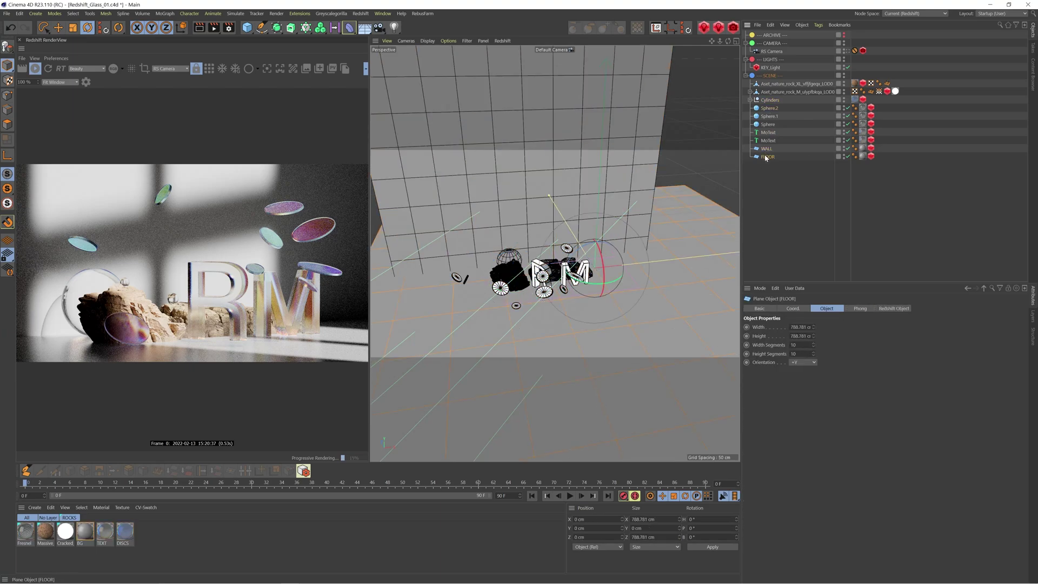
click(811, 204)
click(847, 52)
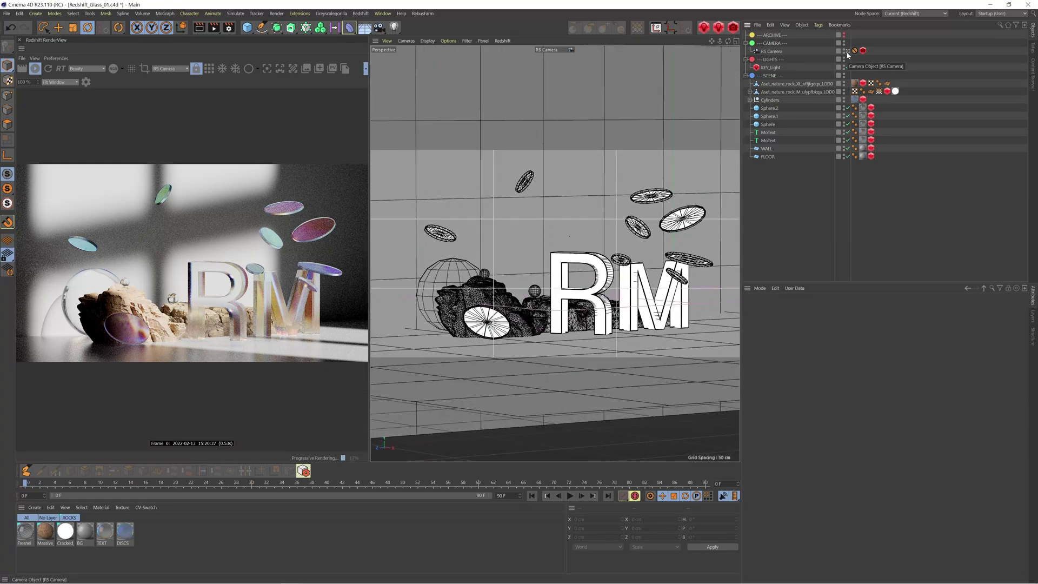
Create a new Redshift RS Material and apply it to both MoText objects.
click(35, 507)
mouse_move(98, 439)
mouse_move(131, 434)
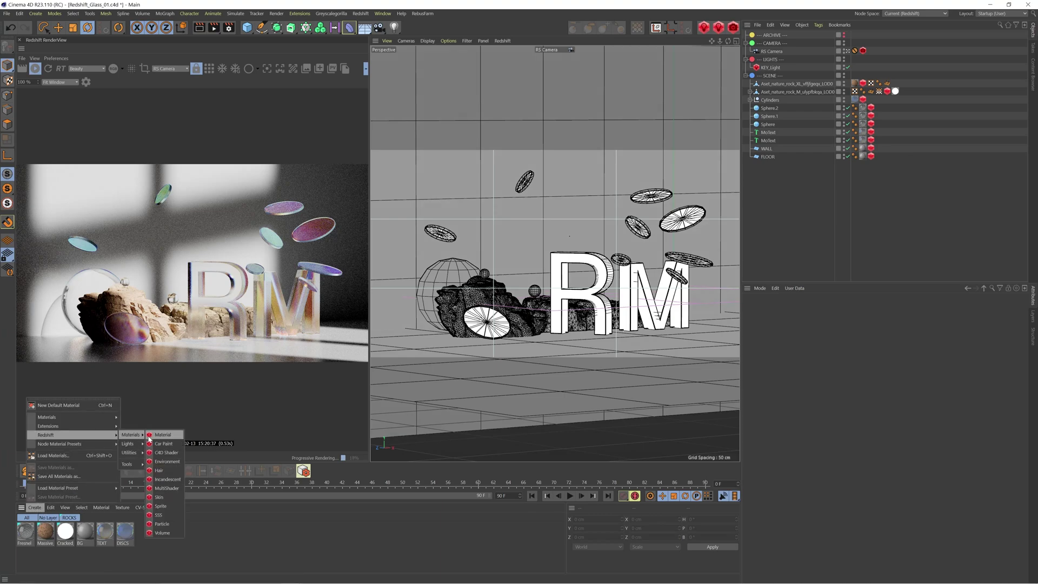
click(162, 435)
drag(25, 528, 773, 132)
ctrl+drag(880, 142, 879, 140)
click(764, 180)
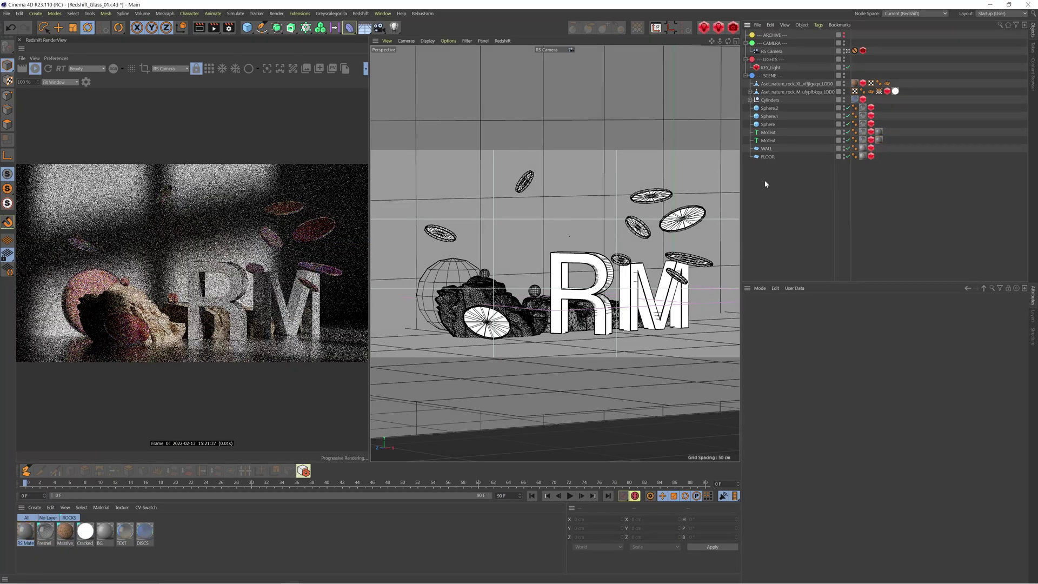
Limit the interactive render to a region drawn around the RM letters.
click(145, 68)
drag(162, 235, 306, 327)
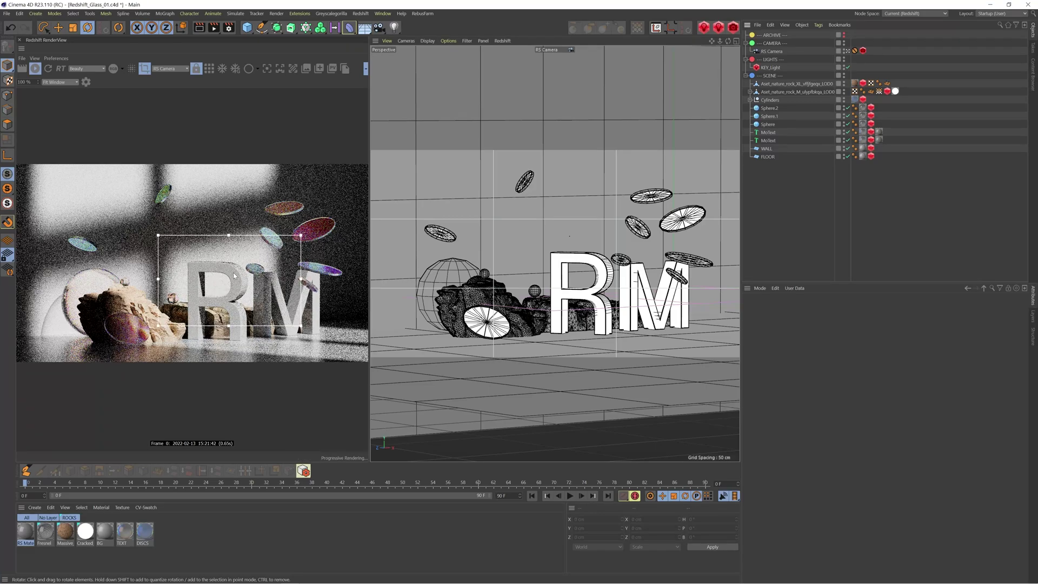
drag(185, 256, 323, 342)
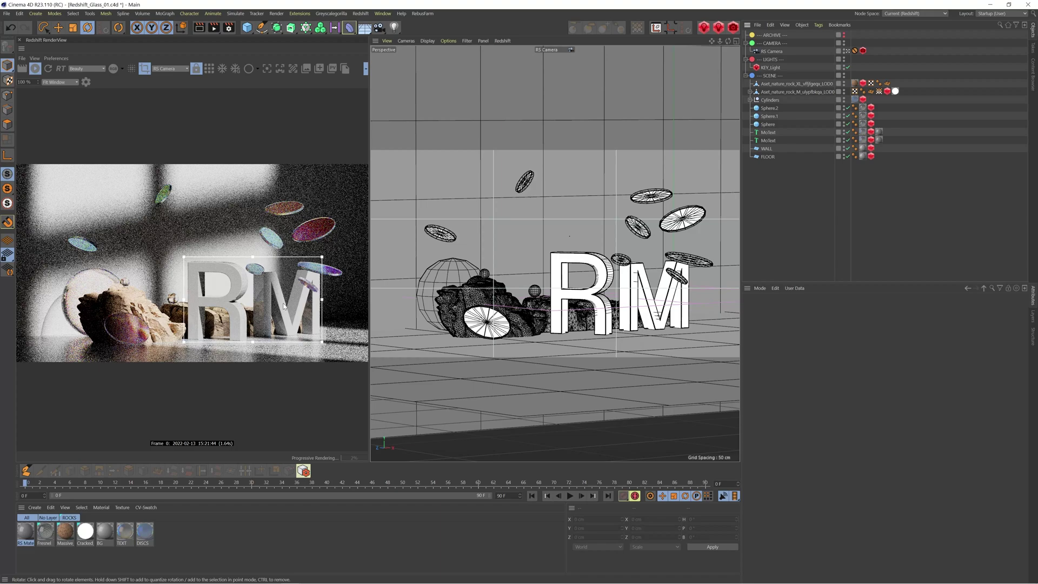
drag(185, 257, 322, 342)
In the RS Material's Shader Graph, apply the Glass base properties preset.
double_click(34, 531)
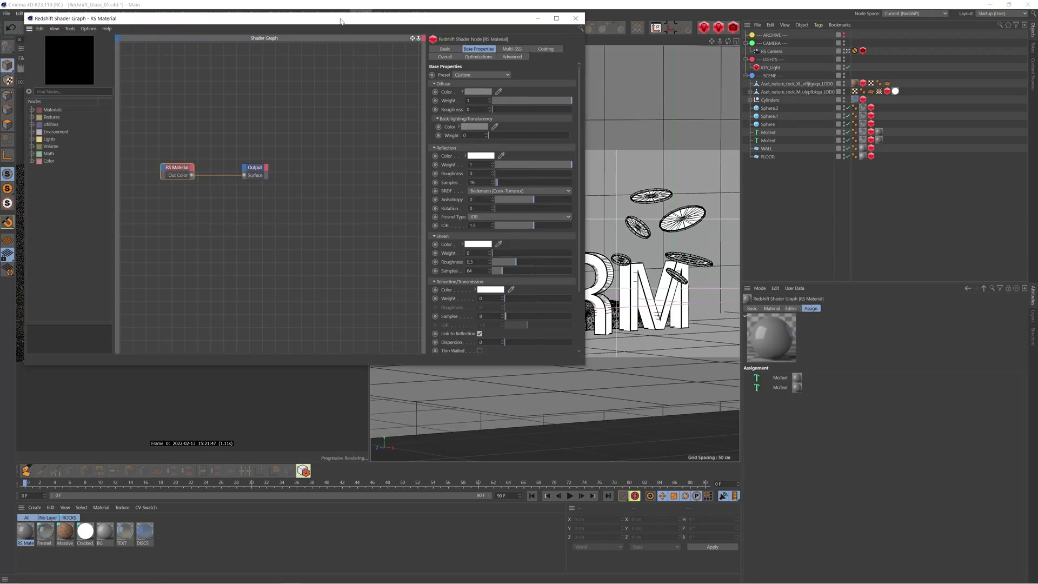
drag(338, 20, 730, 85)
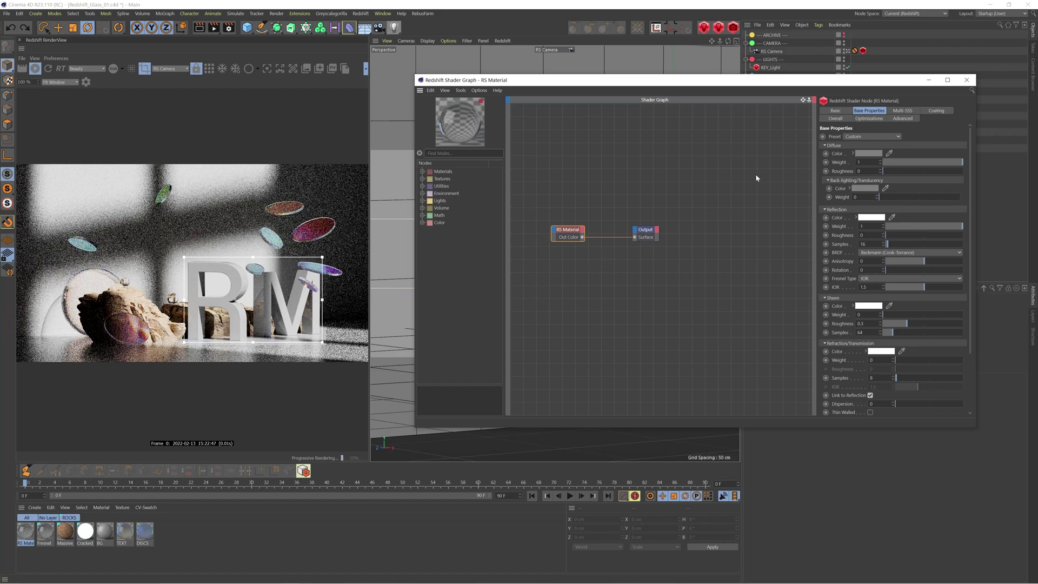
click(871, 136)
click(865, 178)
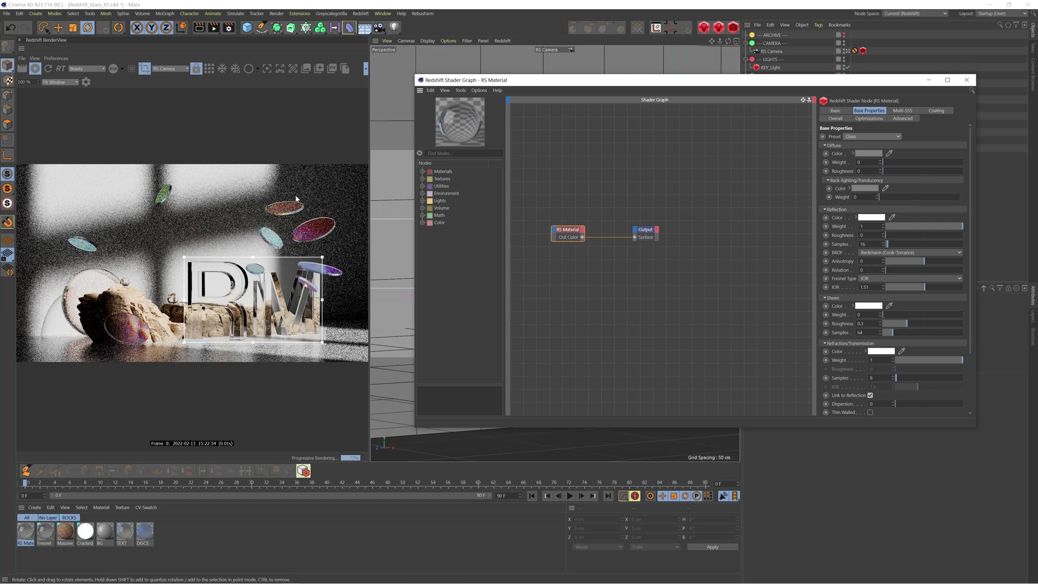
text(1)
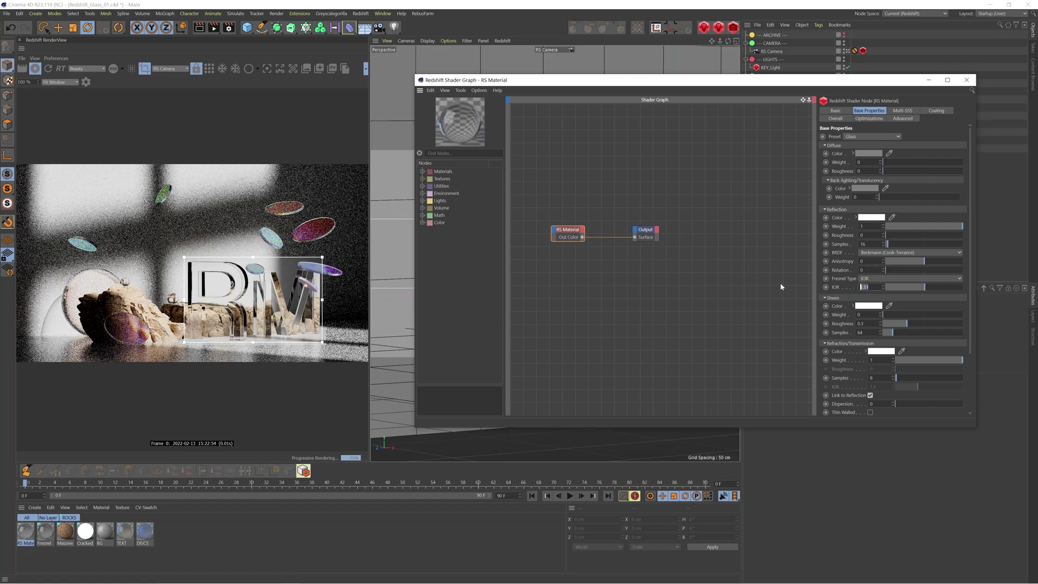
key(Return)
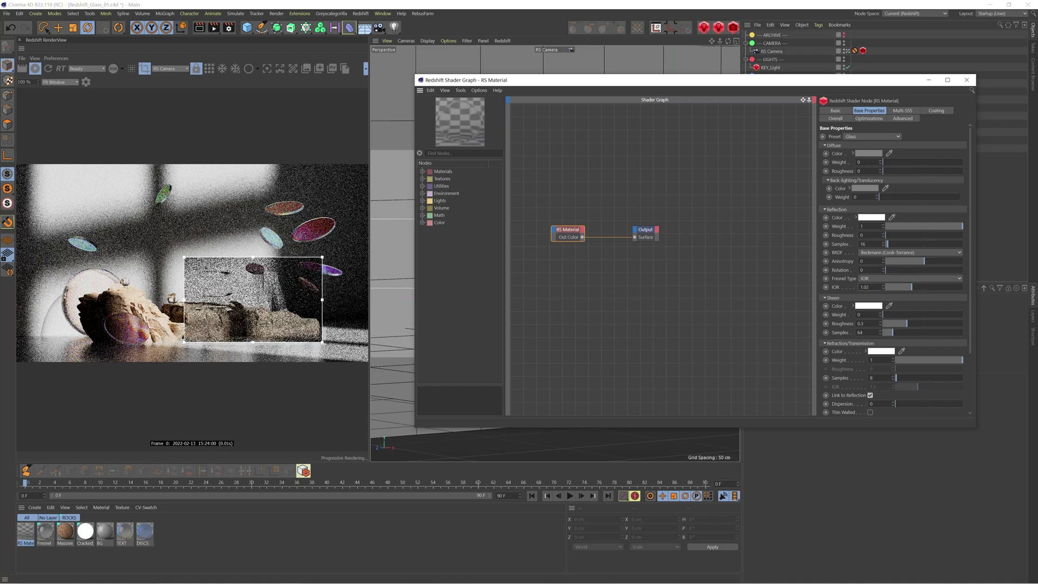
key(BackSpace)
text(3)
key(Return)
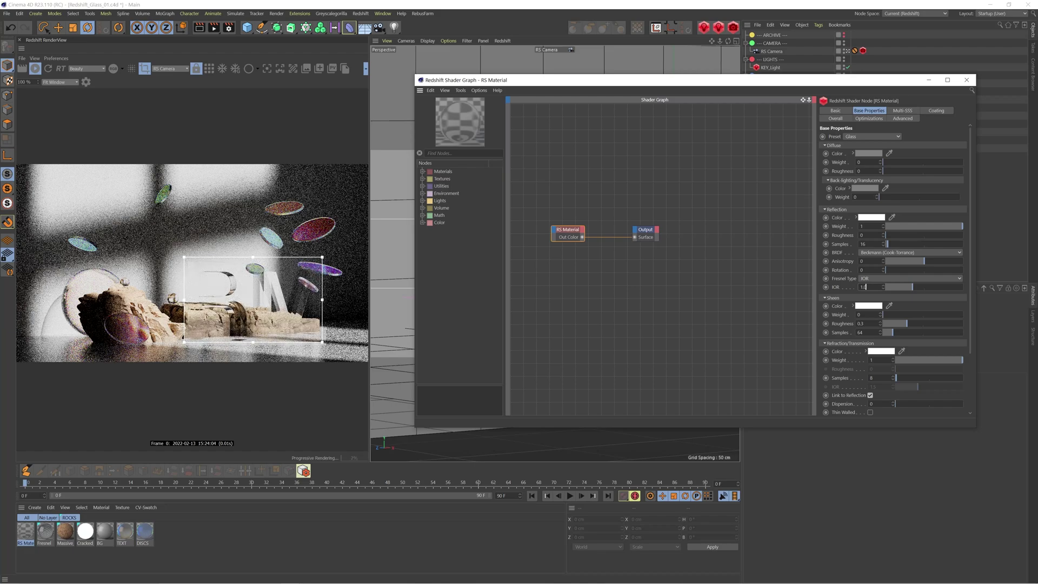
text(5)
key(Return)
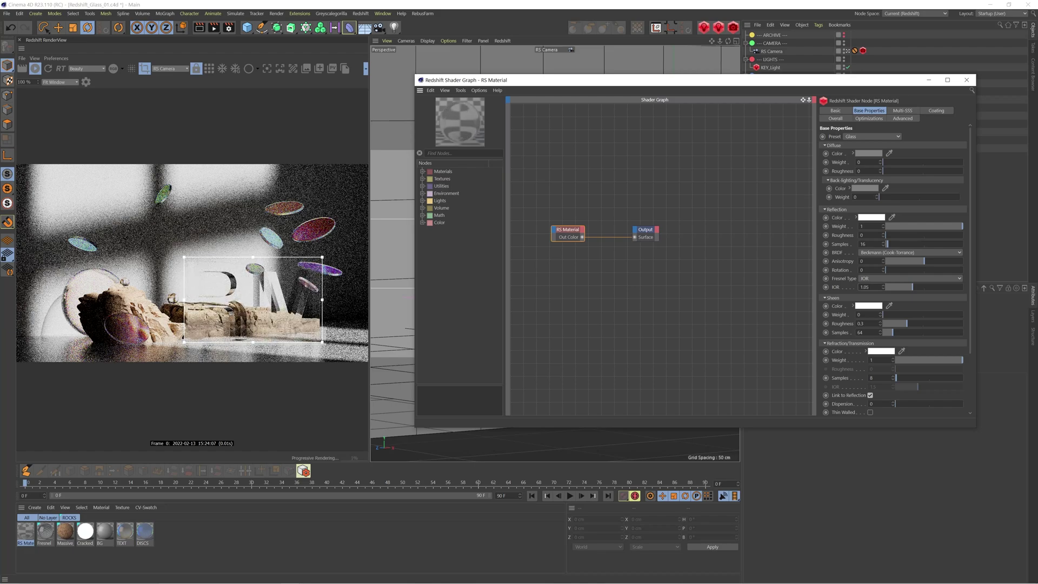
key(BackSpace)
key(BackSpace)
text(5)
key(Return)
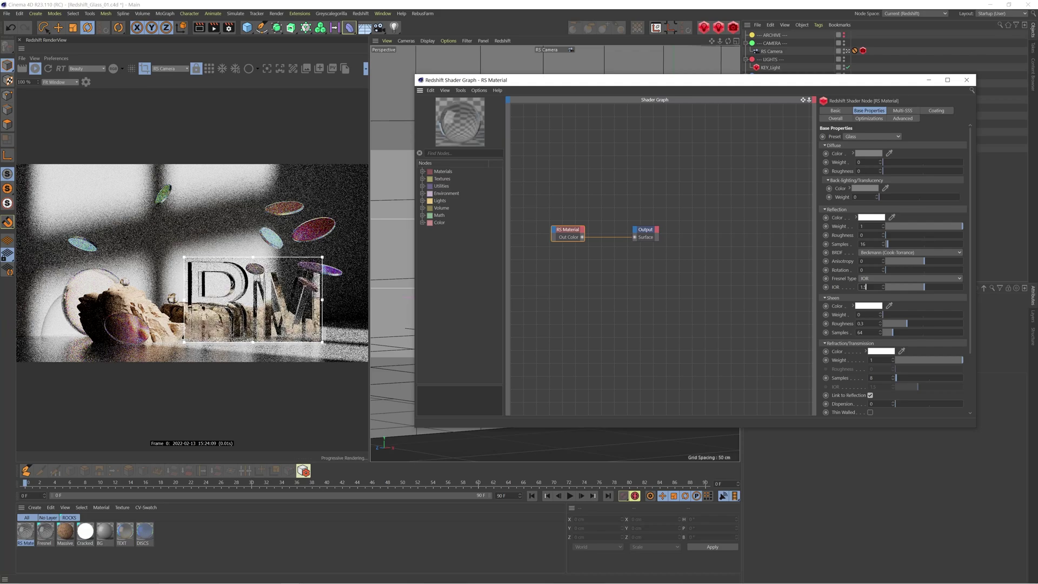
text(1)
key(Return)
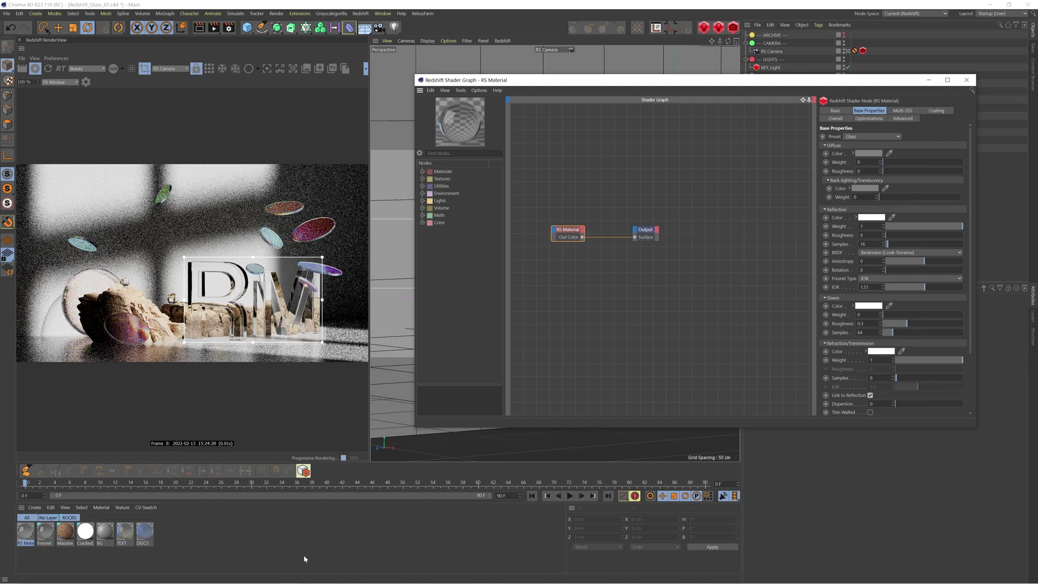
click(261, 576)
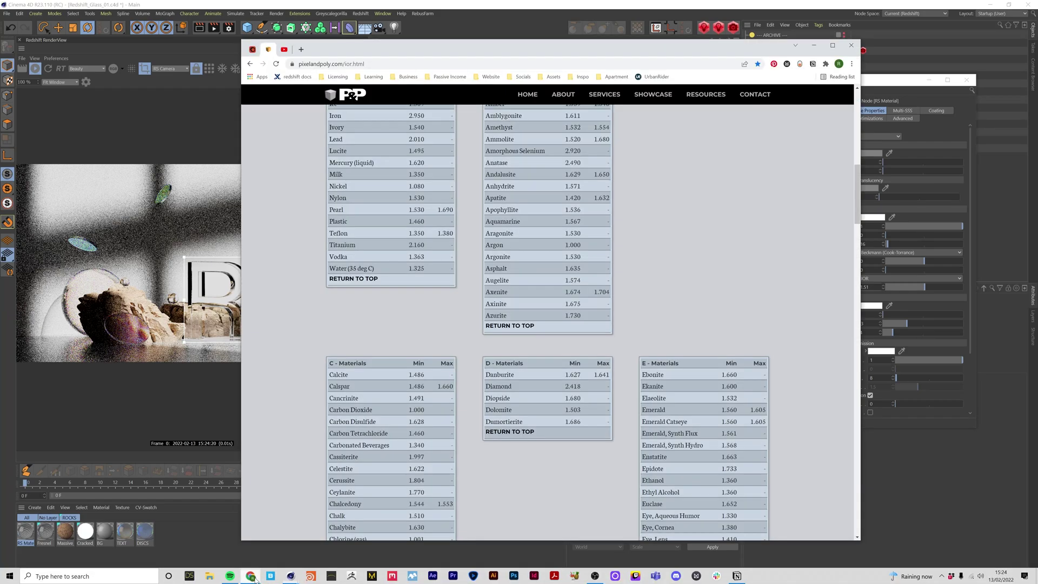
scroll(646, 229, up, 10)
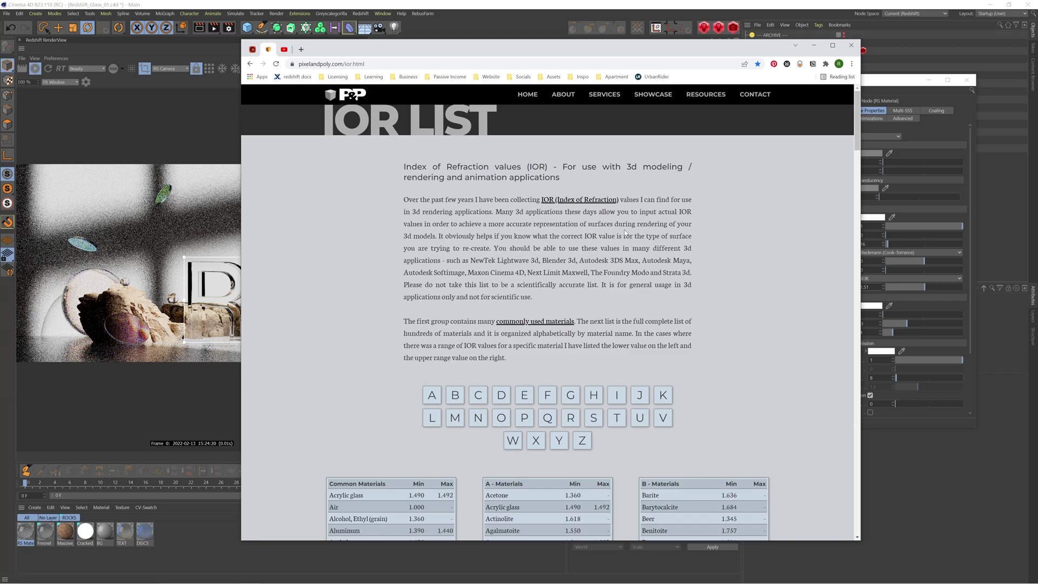
scroll(616, 280, down, 5)
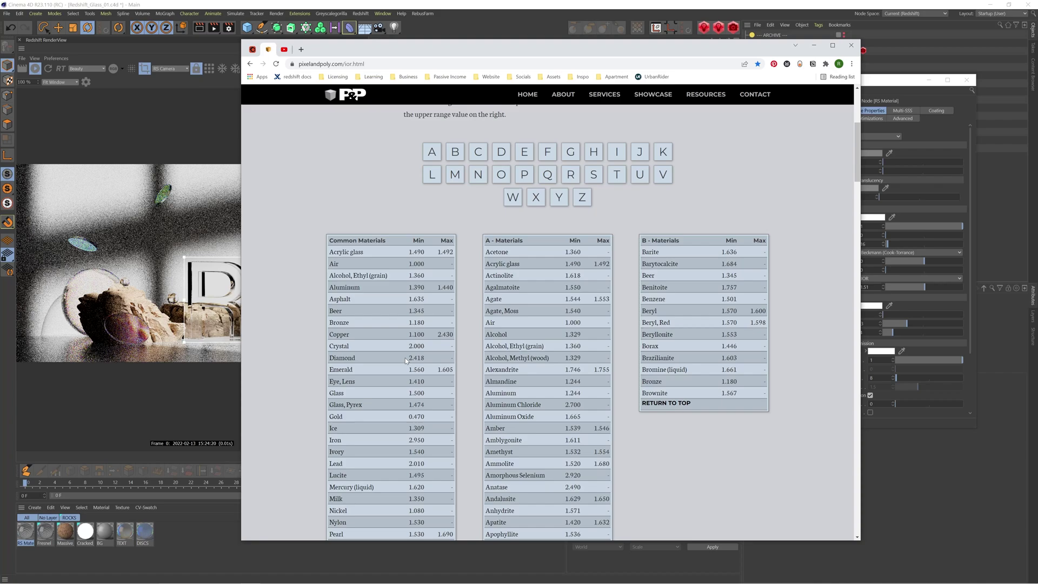
double_click(343, 357)
click(373, 357)
drag(426, 358, 420, 358)
scroll(591, 345, down, 9)
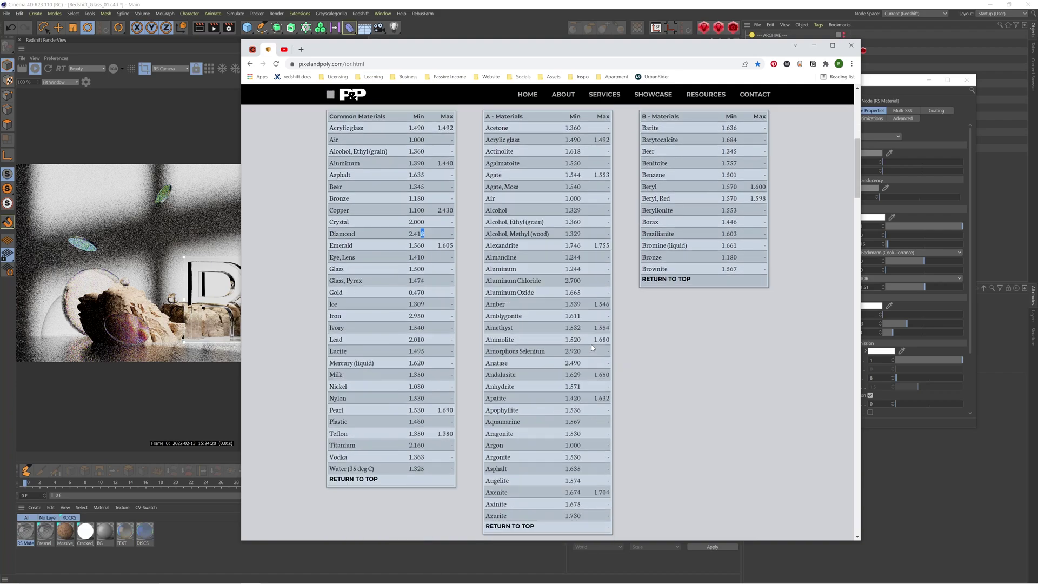
scroll(592, 355, down, 2)
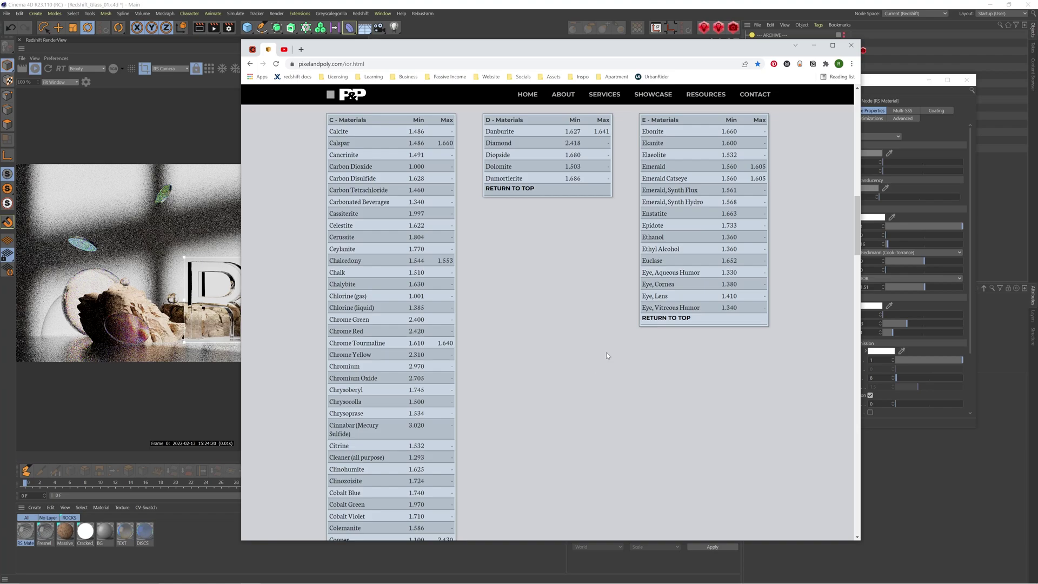
Return to Cinema 4D and confirm a glass IOR of 1.51.
click(813, 45)
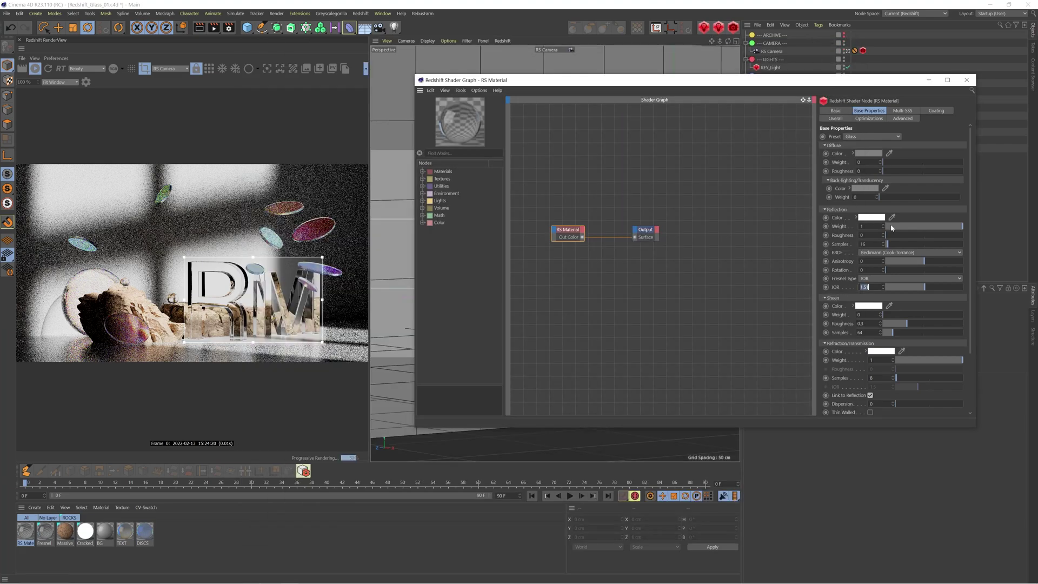
key(Return)
scroll(972, 279, down, 2)
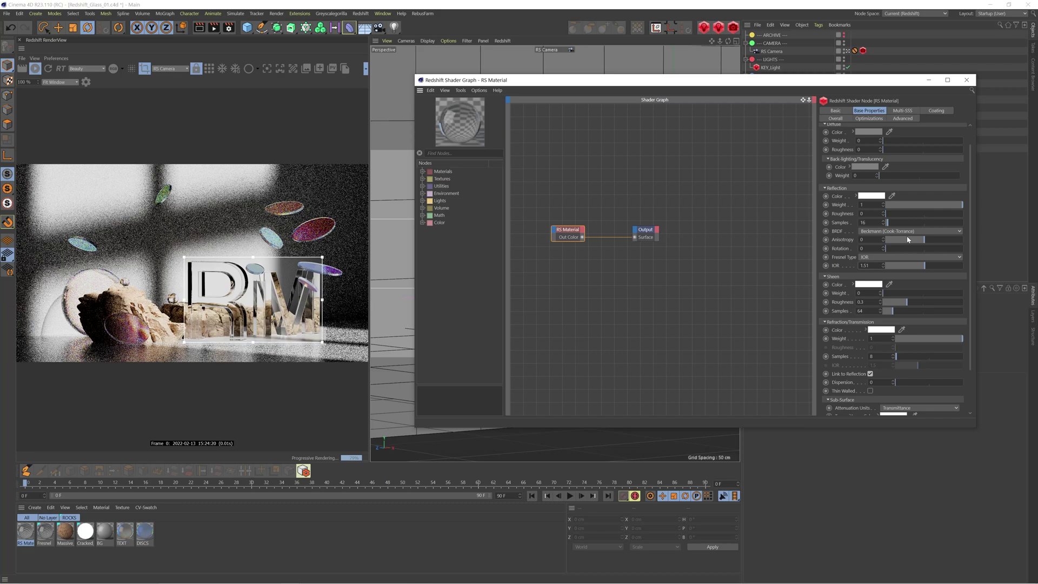
Unlink refraction, try a reflection IOR of 3, relink it, and set the IOR to 1.5.
click(871, 374)
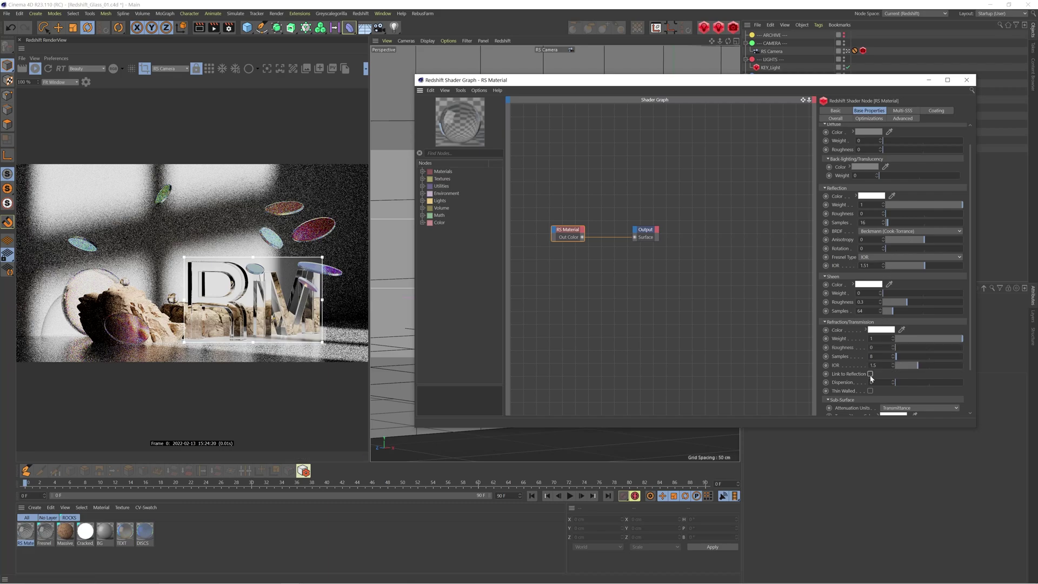
mouse_move(894, 266)
mouse_down()
mouse_move(976, 272)
mouse_move(902, 267)
mouse_up()
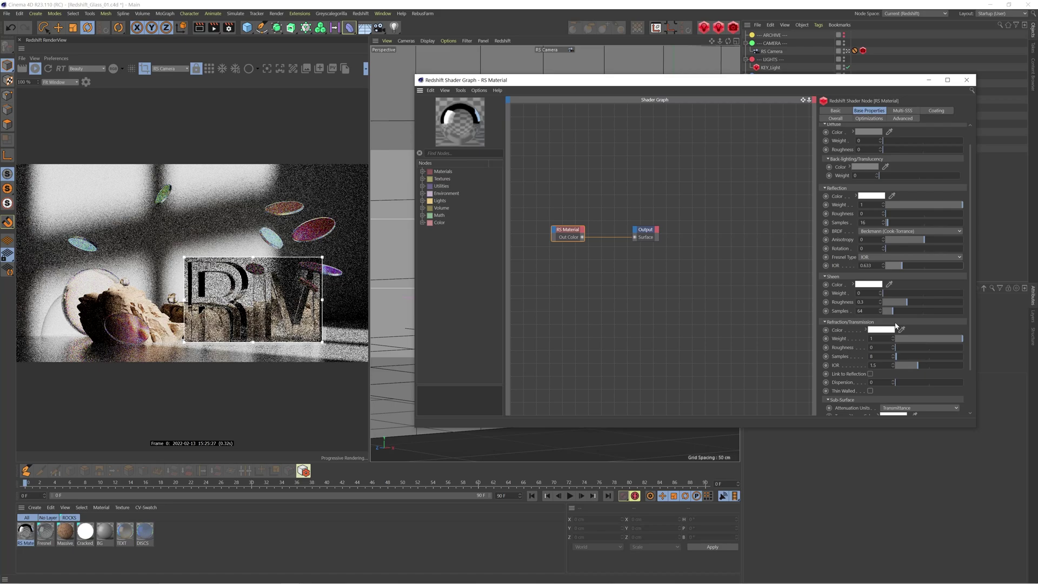
click(870, 374)
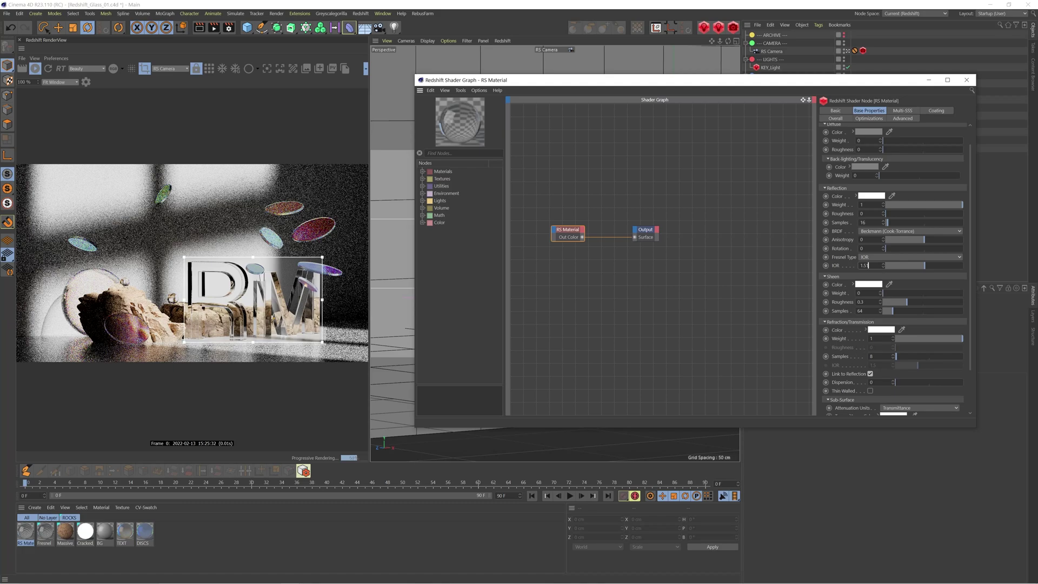
text(1)
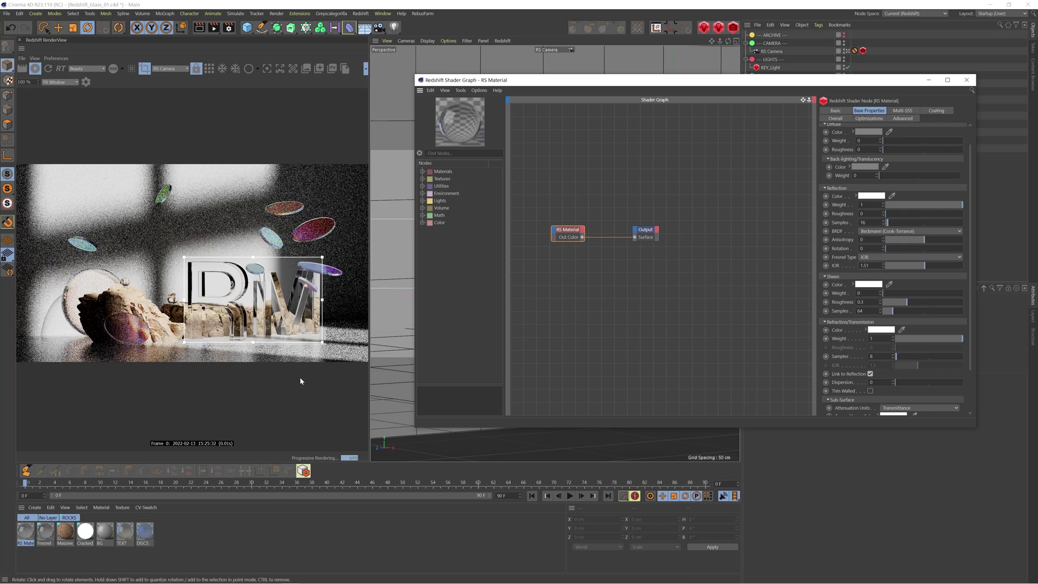
key(BackSpace)
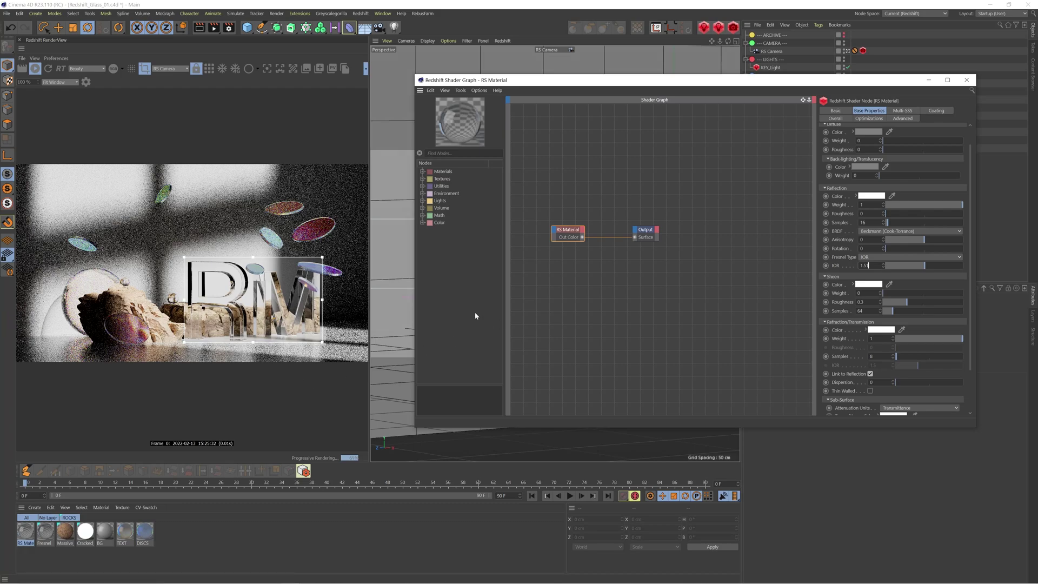
Tick Thin Walled in the RM glass material's Refraction/Transmission section.
click(871, 391)
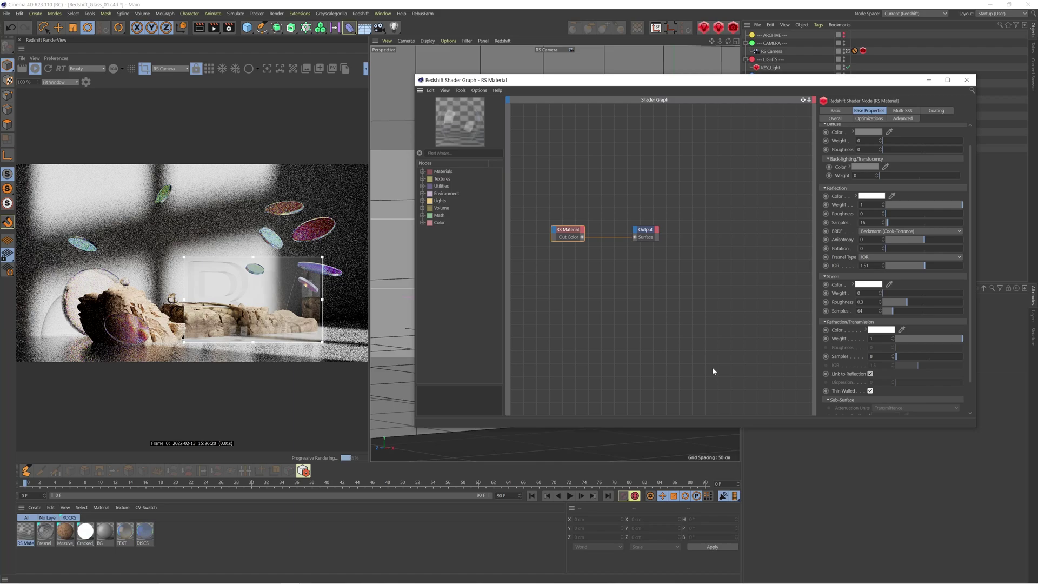
Untick Thin Walled and set Reflection Roughness to 0.3.
click(870, 390)
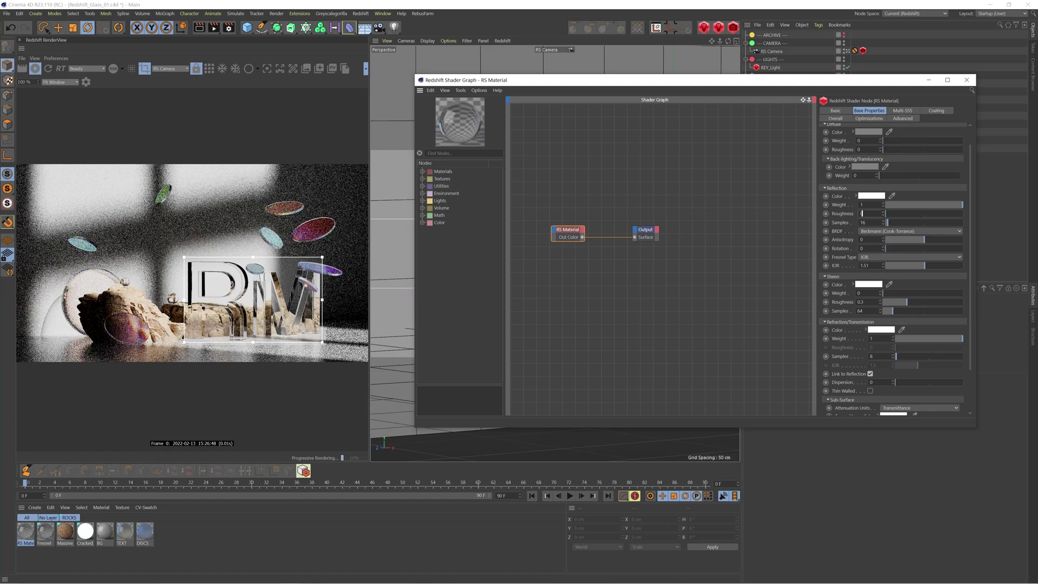
text(3)
key(Return)
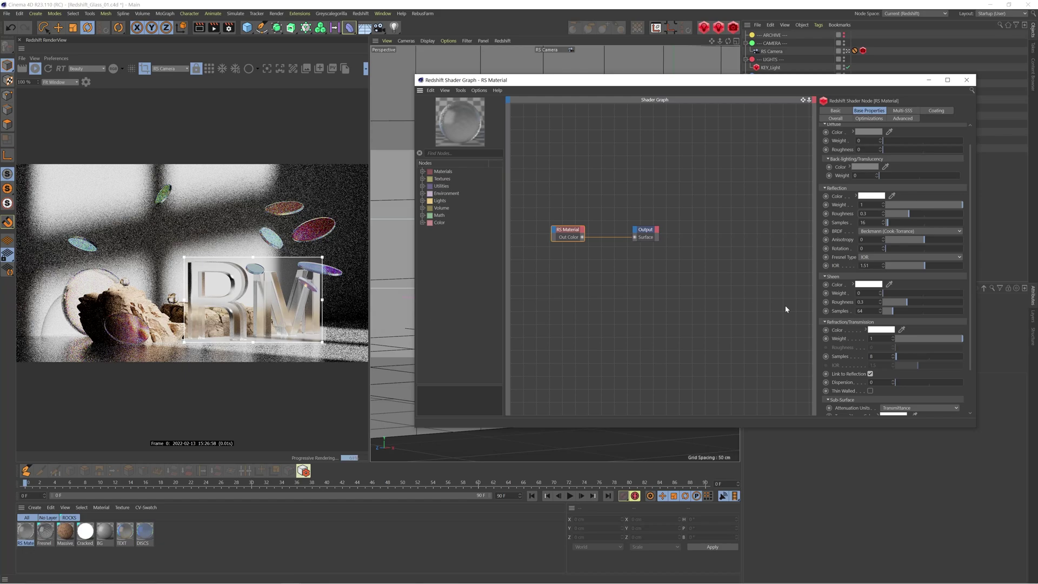
Bring the glass dispersion from 43.54 down to 1 and shrink the render region onto one disc.
click(923, 381)
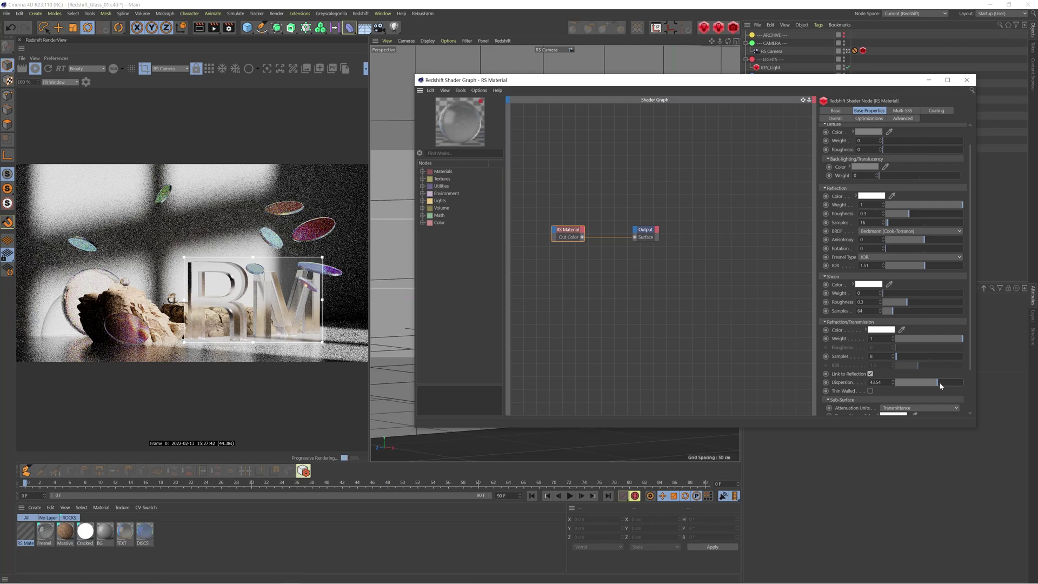
drag(939, 382, 915, 382)
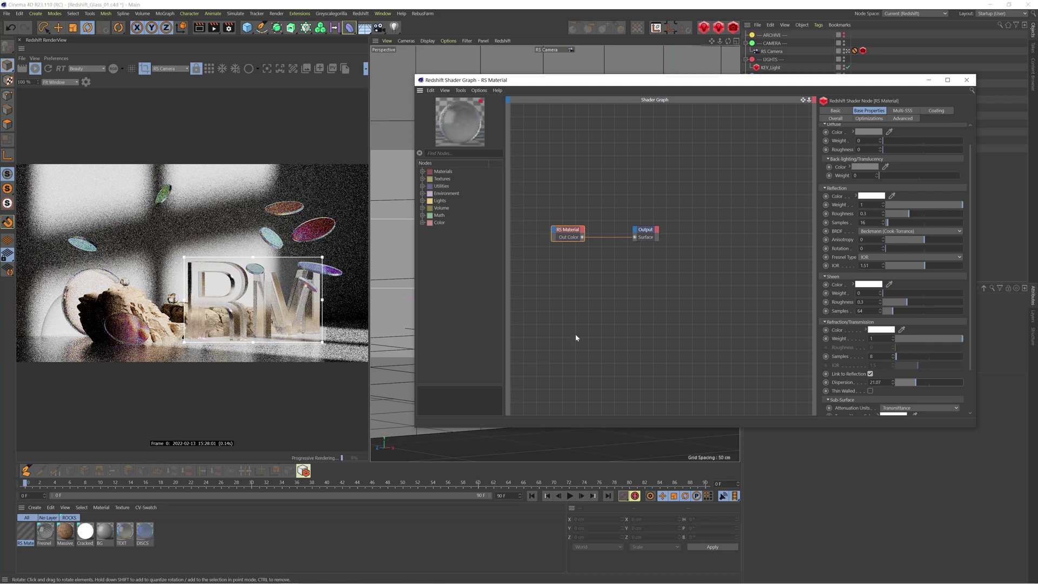
drag(899, 382, 841, 378)
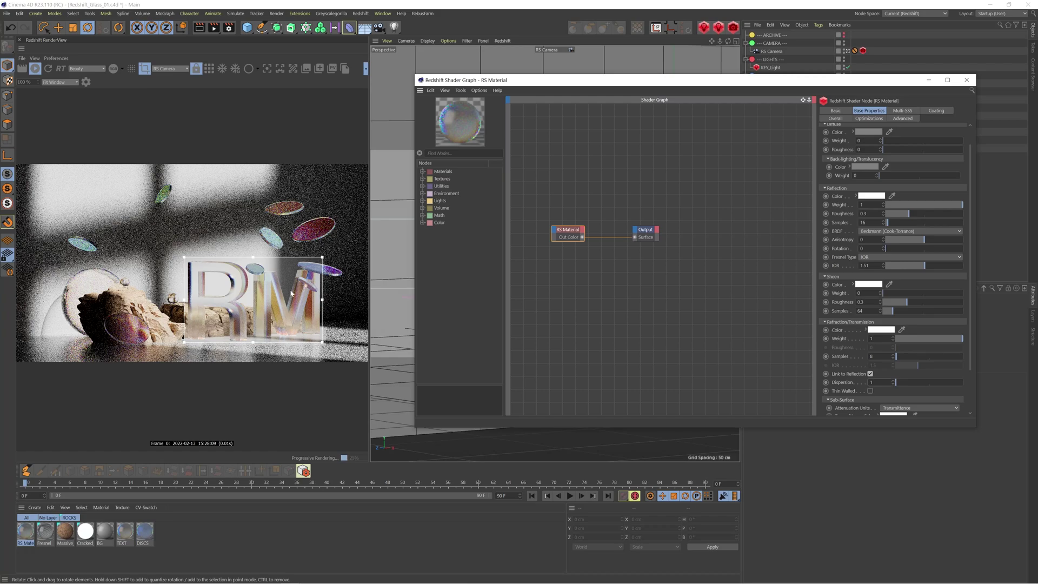
drag(244, 305, 260, 255)
drag(200, 292, 284, 250)
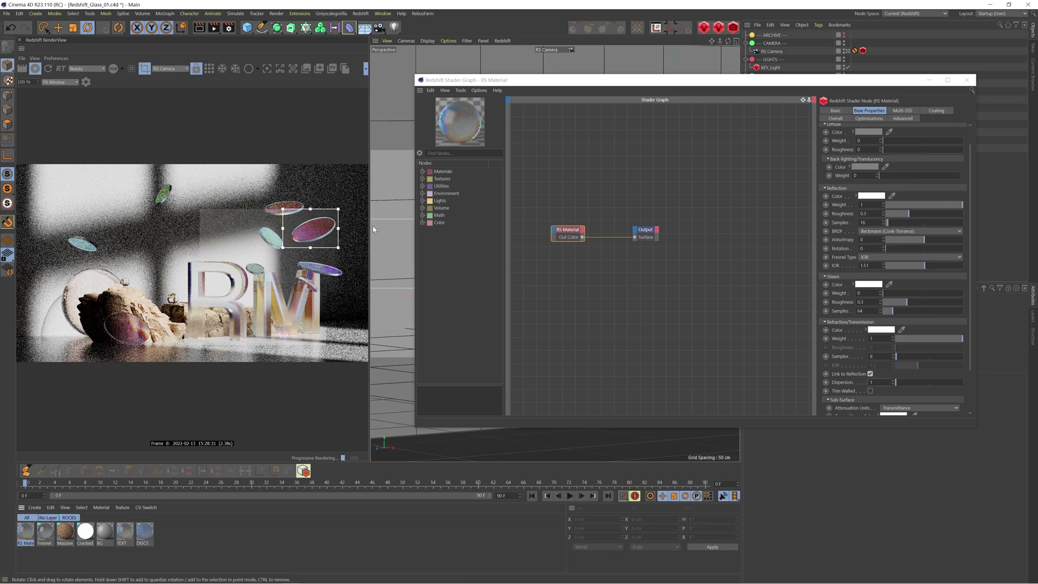
Close the Shader Graph and rotate one floating disc to a new tilt.
click(967, 80)
click(671, 228)
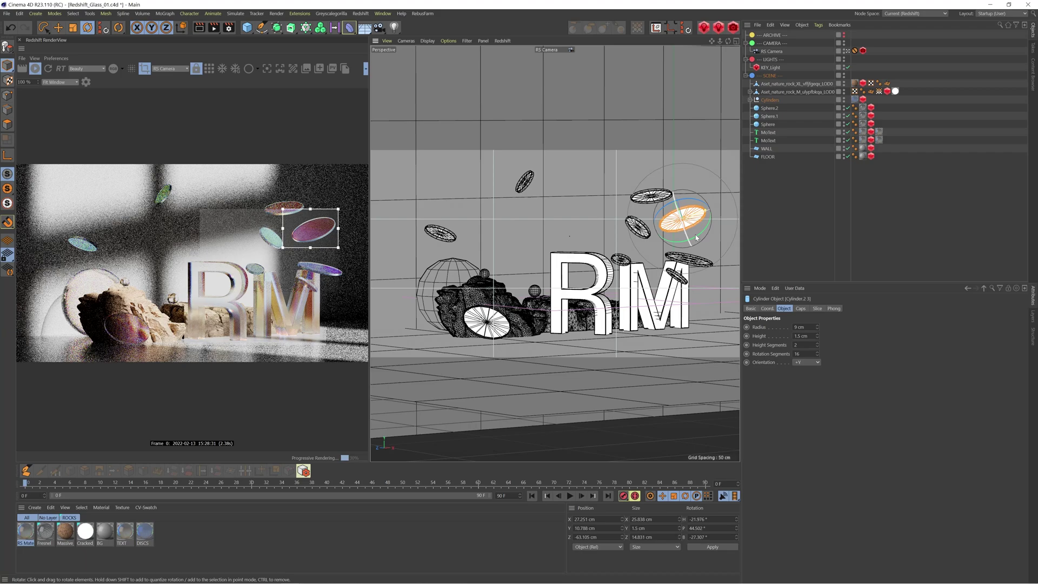
drag(662, 230, 602, 146)
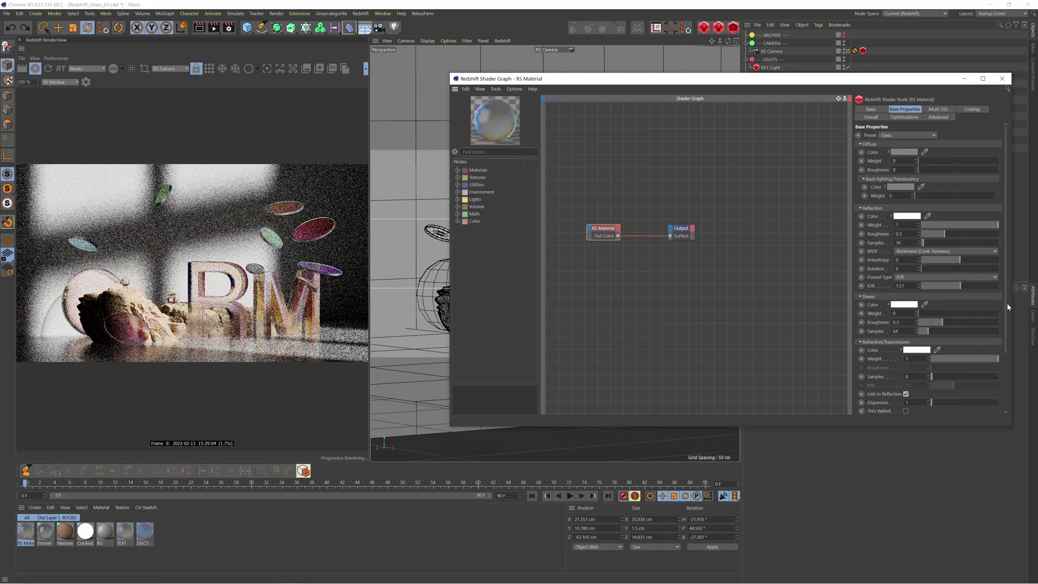
Reopen and close the material's Shader Graph, then deselect the disc.
scroll(1006, 303, down, 4)
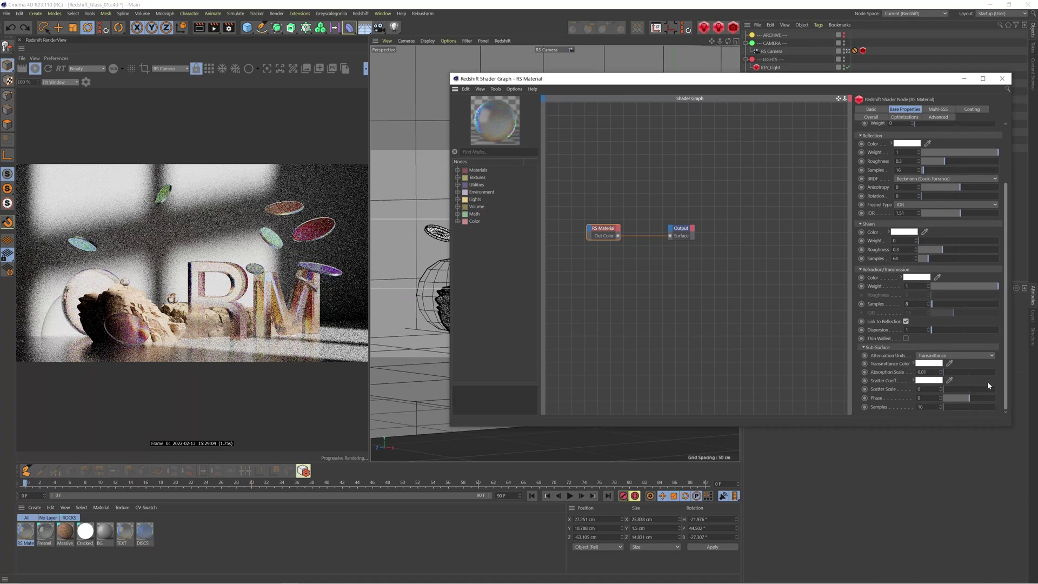
scroll(997, 387, up, 3)
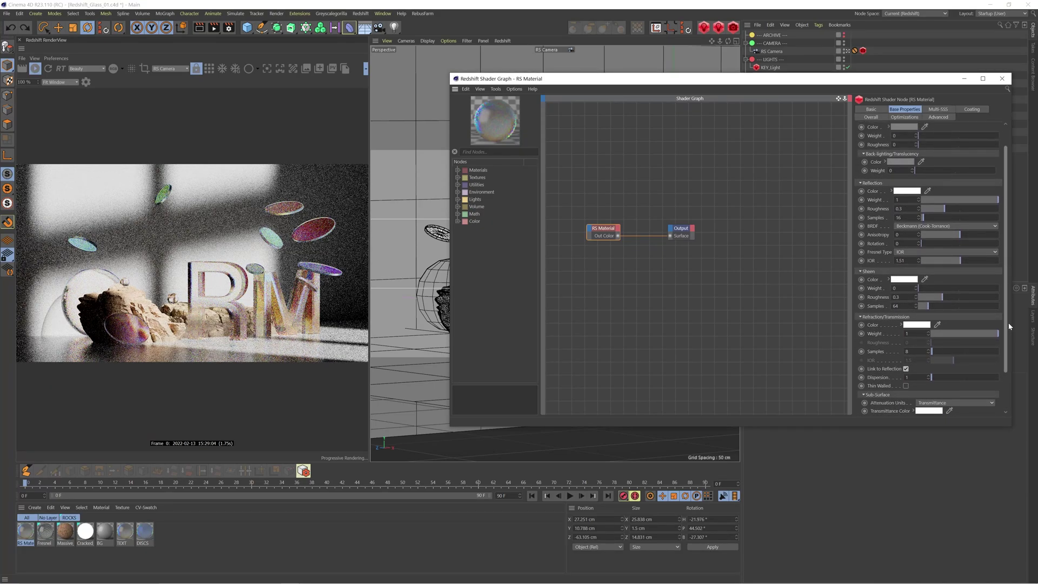
click(906, 373)
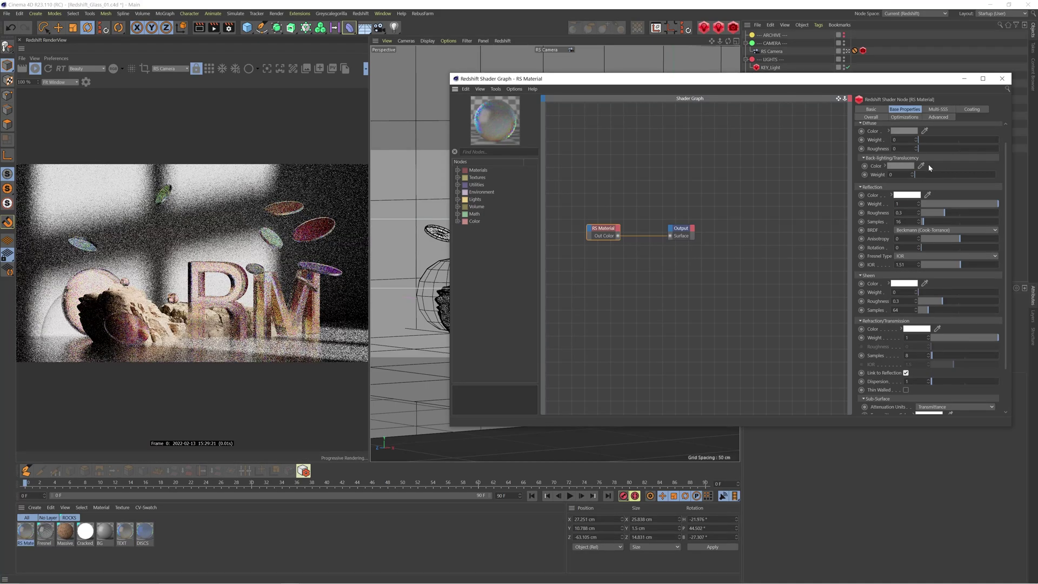
click(1002, 78)
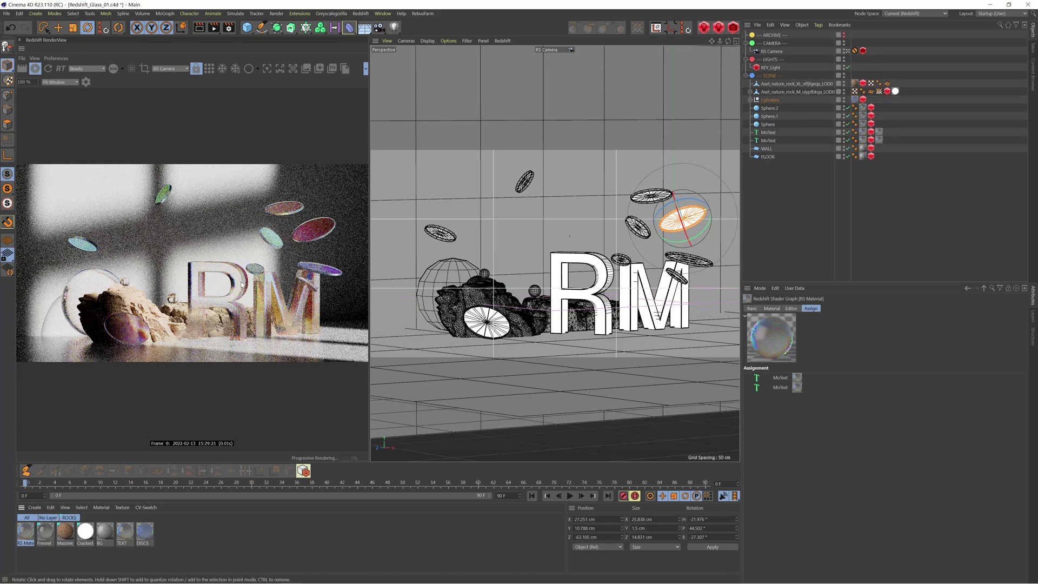
click(817, 224)
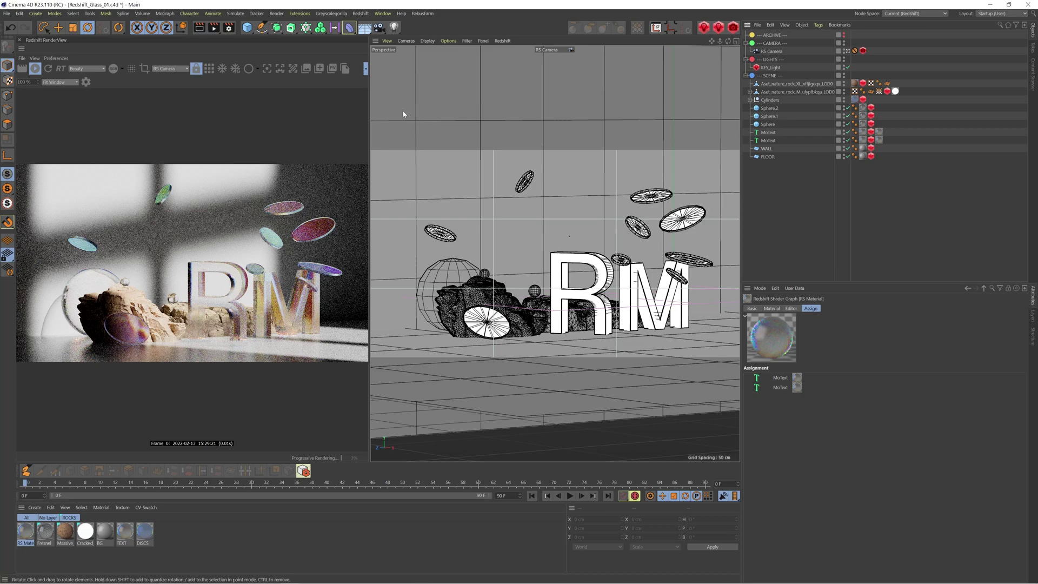
Show the earlier glass render in the Picture Viewer, then the YouTube channel tab in Chrome.
click(383, 14)
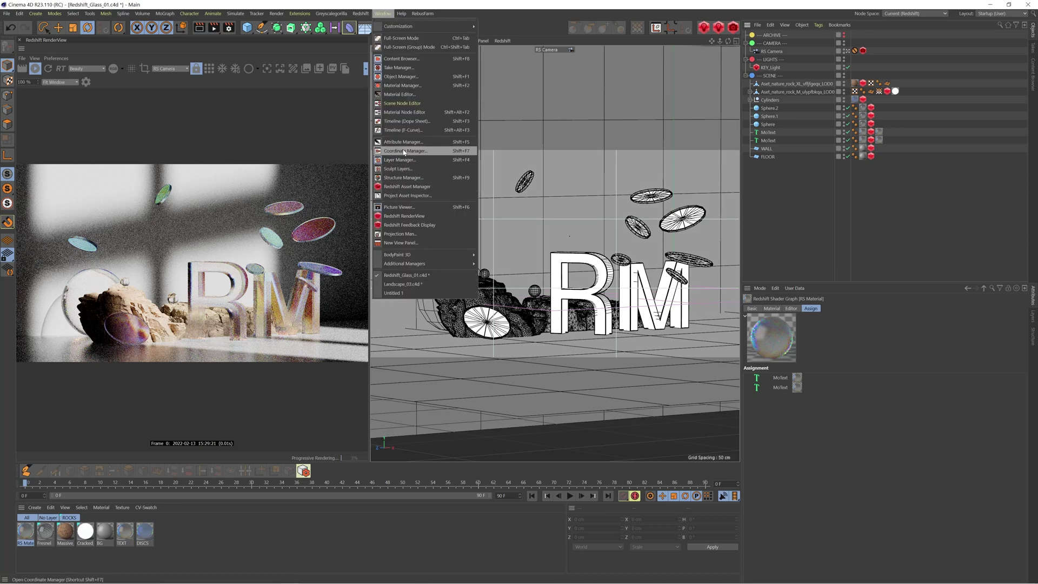
click(399, 207)
drag(606, 150, 541, 68)
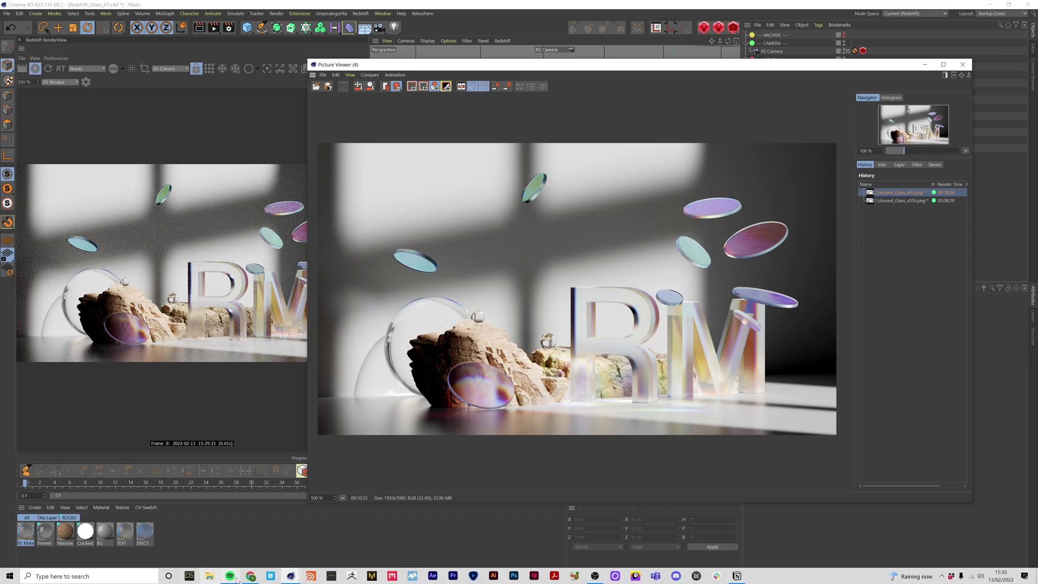
click(250, 576)
click(284, 49)
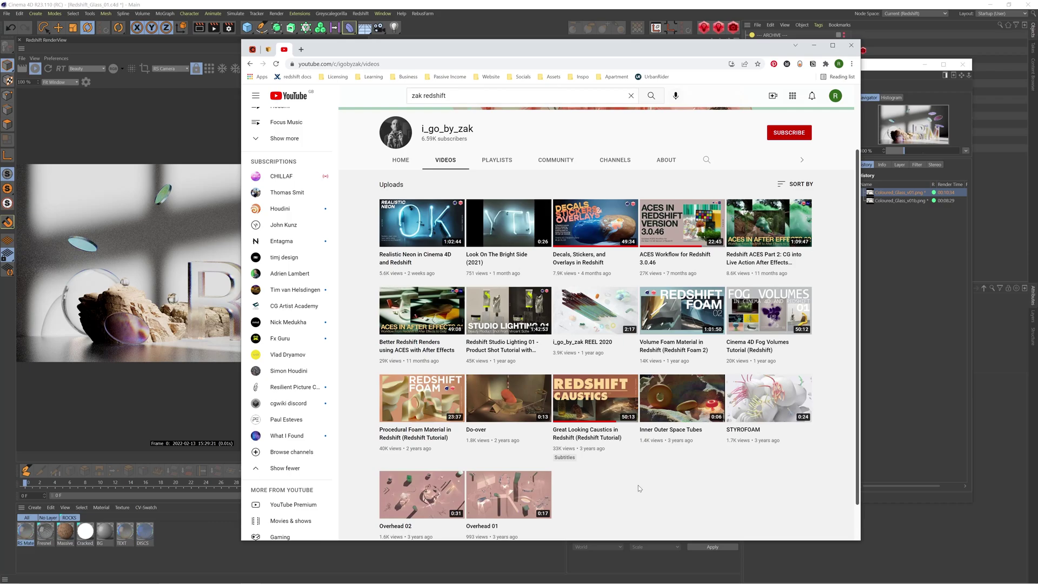
Minimize Chrome to show the finished 1920x1080 glass RM render in the Picture Viewer.
click(813, 45)
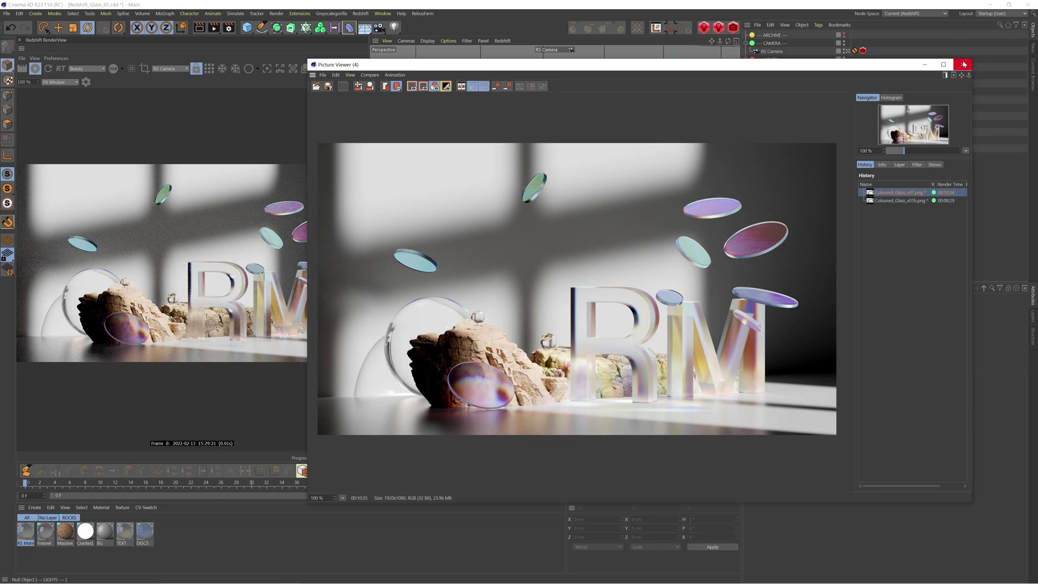
Close the Picture Viewer, select KEY_Light, and show its Details with the Caustic Photons settings.
click(962, 64)
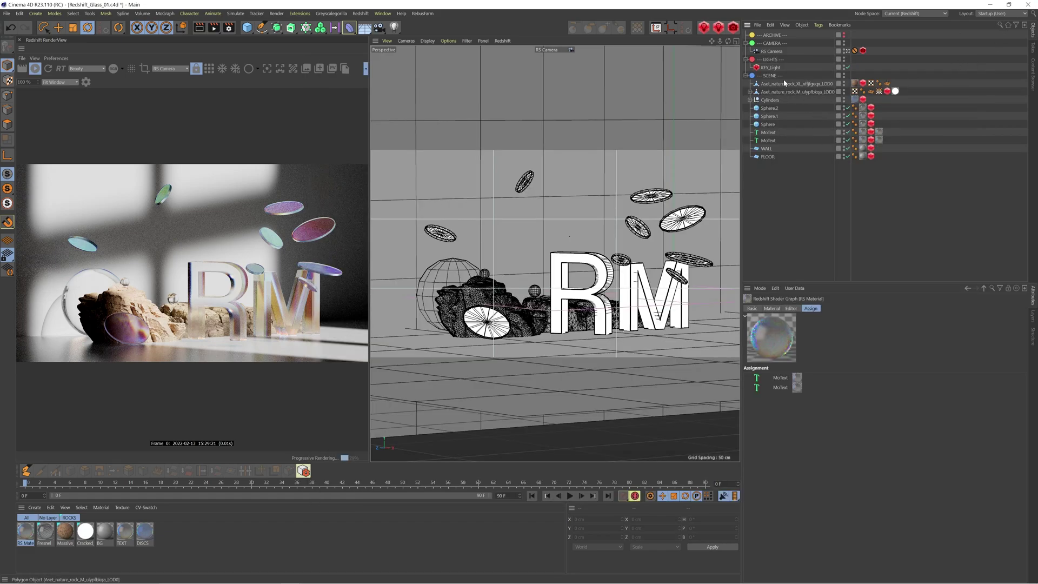
click(773, 67)
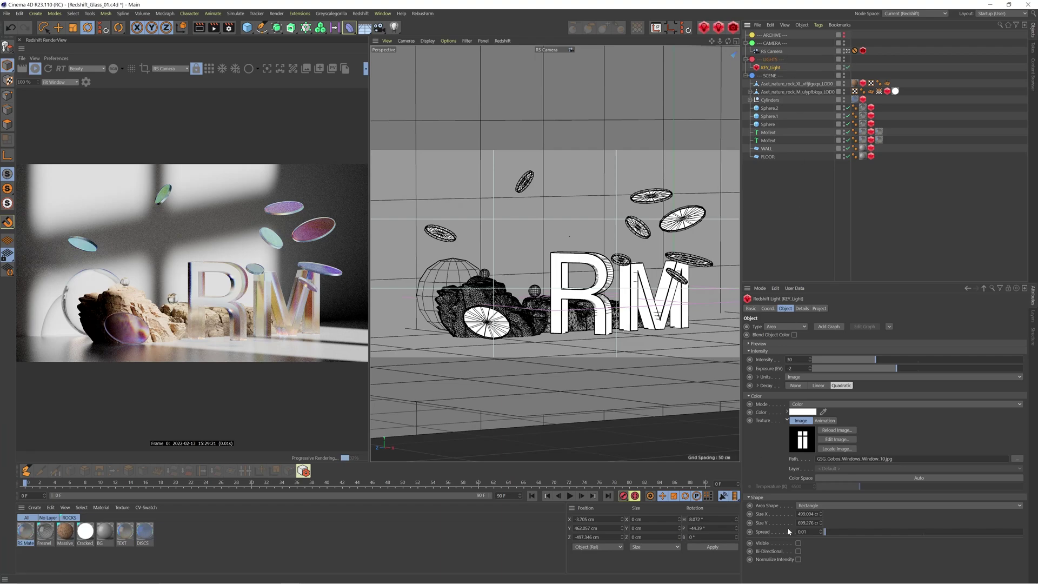
click(806, 531)
click(802, 309)
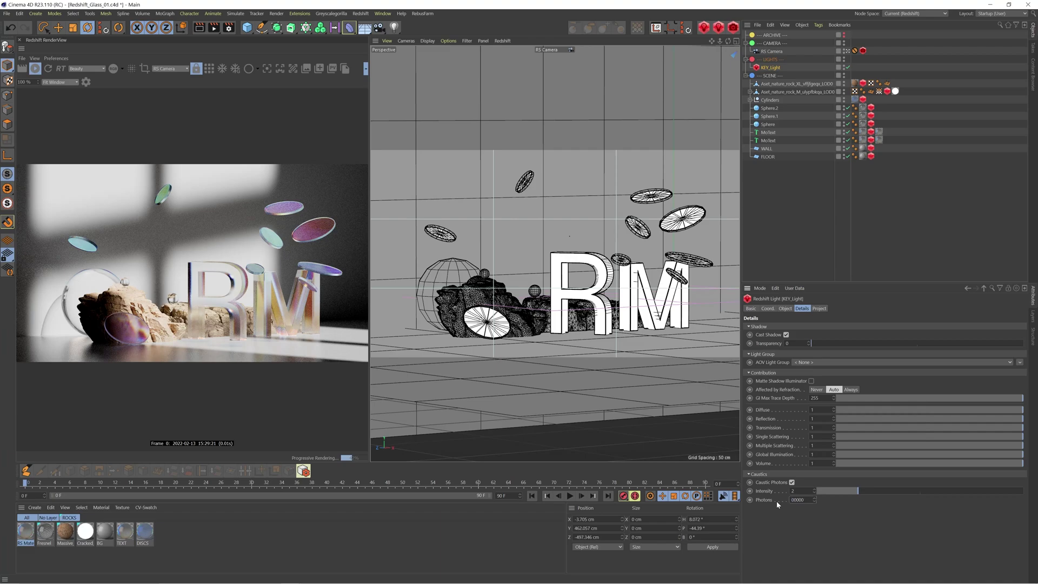
Set KEY_Light's caustic photons to 5000000, then 50000000, and select the RM MoText object.
key(Return)
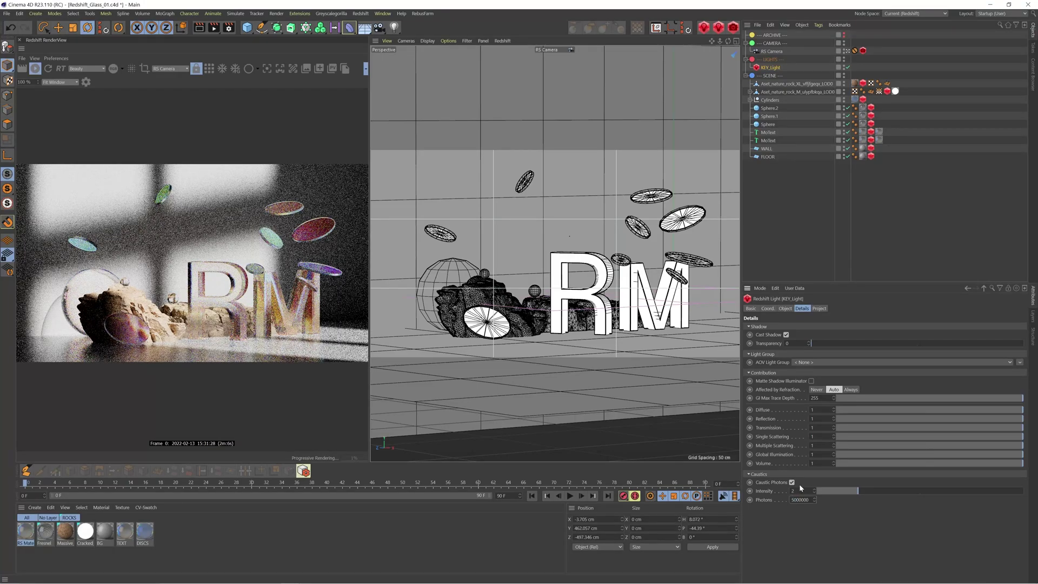
text(0)
key(Return)
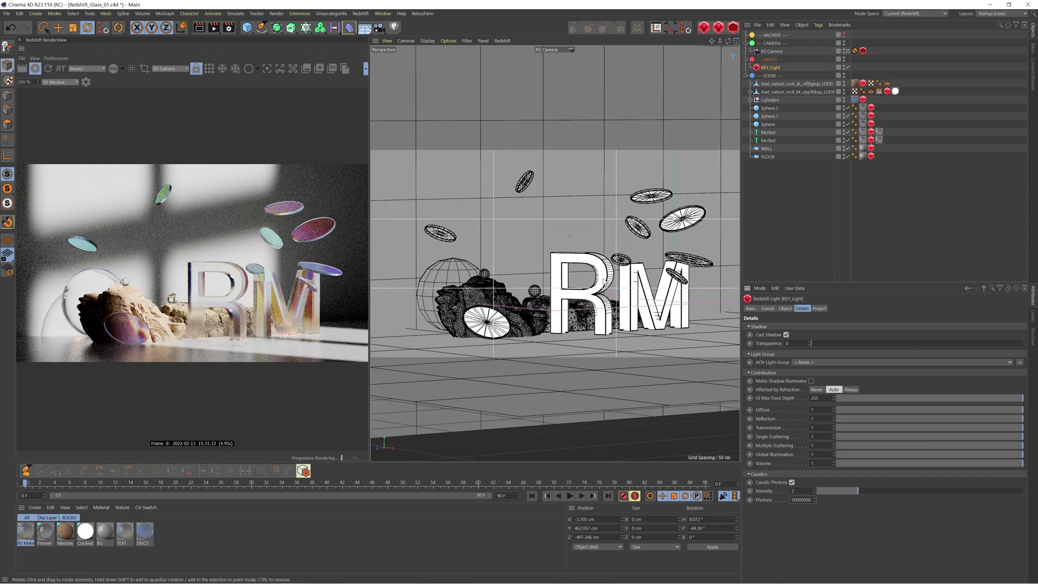
click(603, 280)
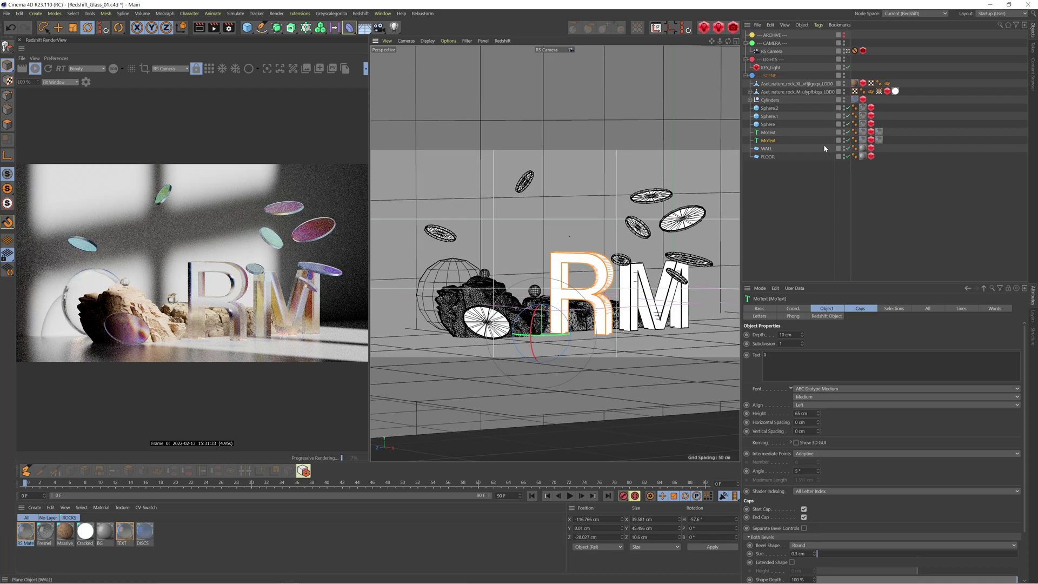
Inspect the RM MoText's Redshift object visibility tag and its tag options.
click(871, 139)
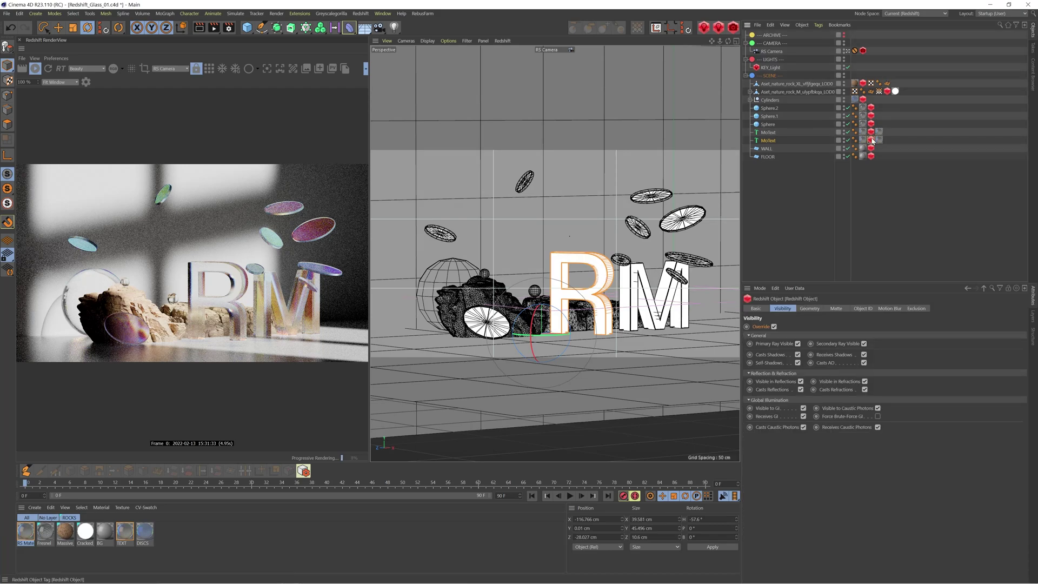
right_click(770, 141)
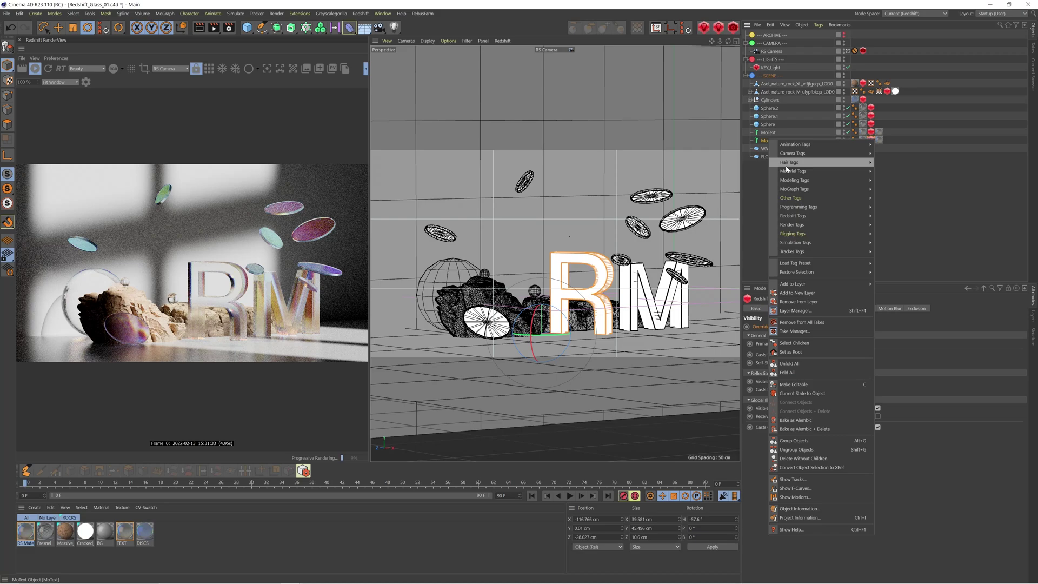
mouse_move(812, 216)
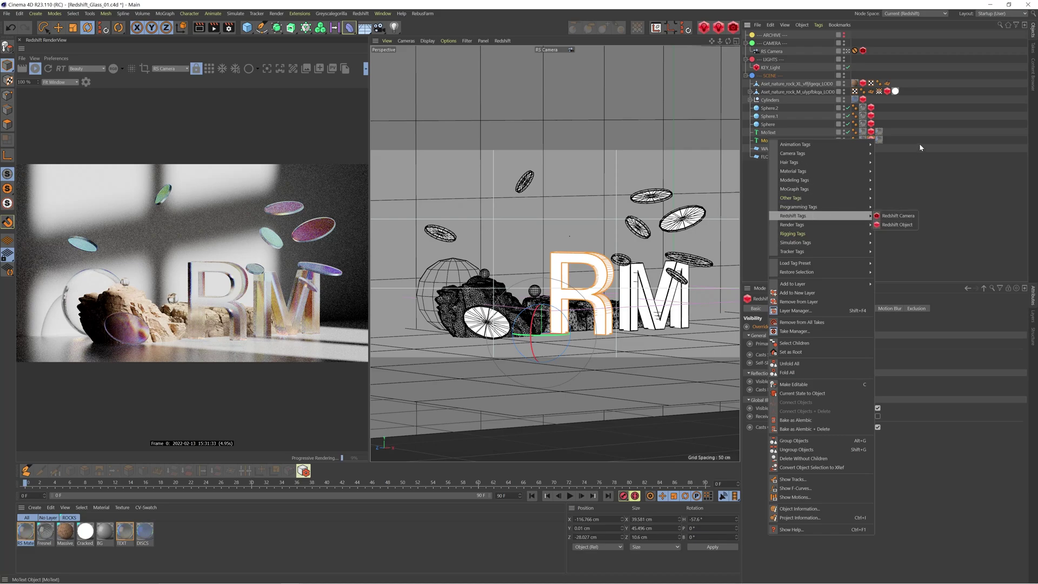
click(872, 140)
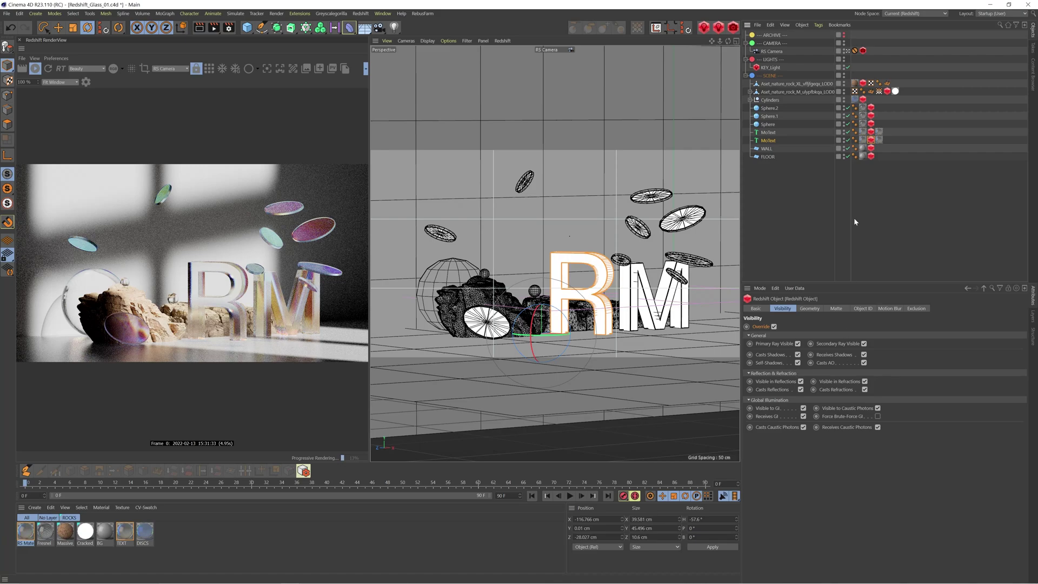
Reselect KEY_Light and check its caustic photon count of 50000000 in Details.
click(771, 67)
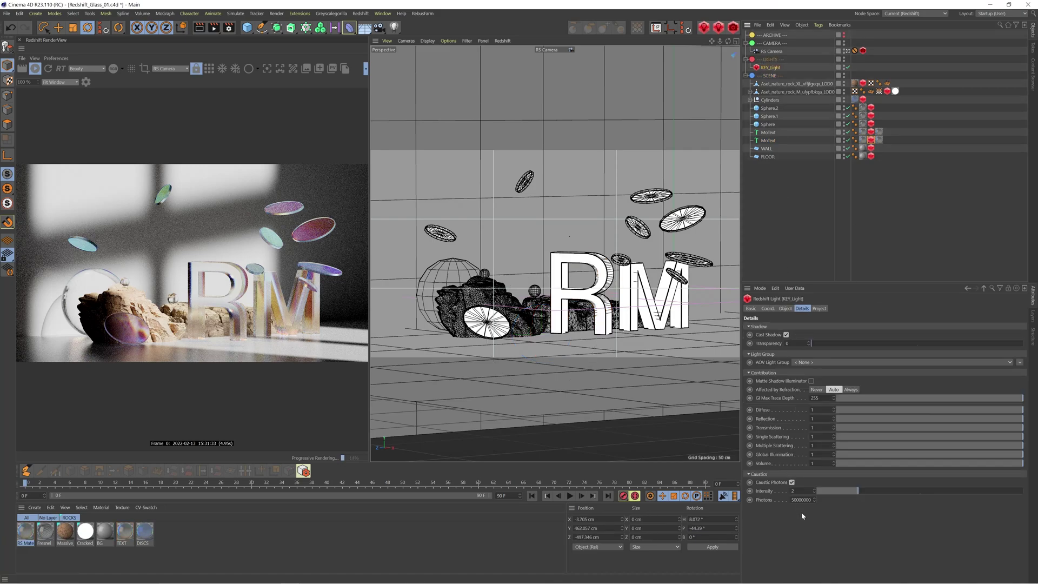
click(794, 500)
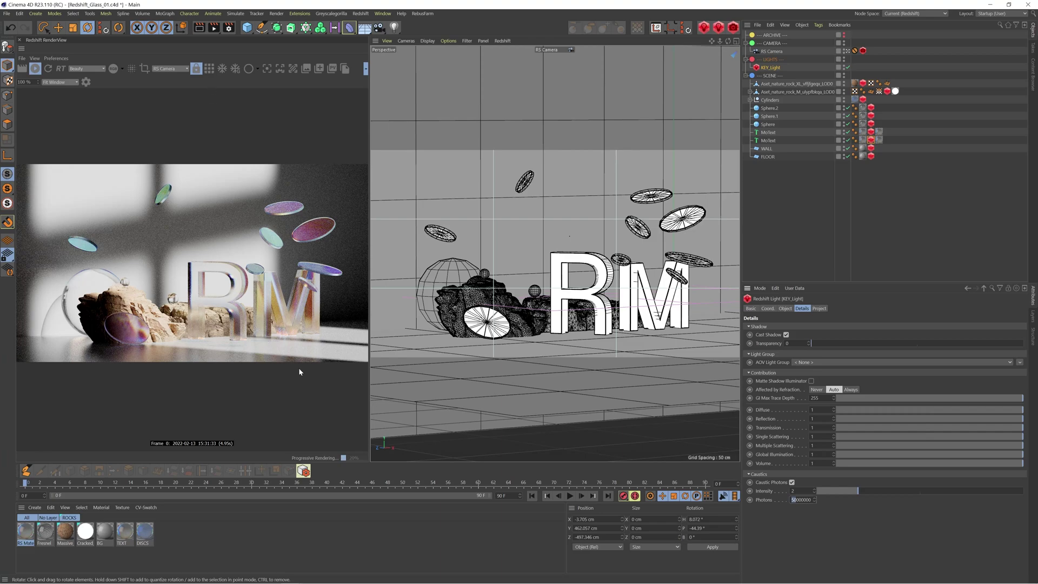
click(383, 13)
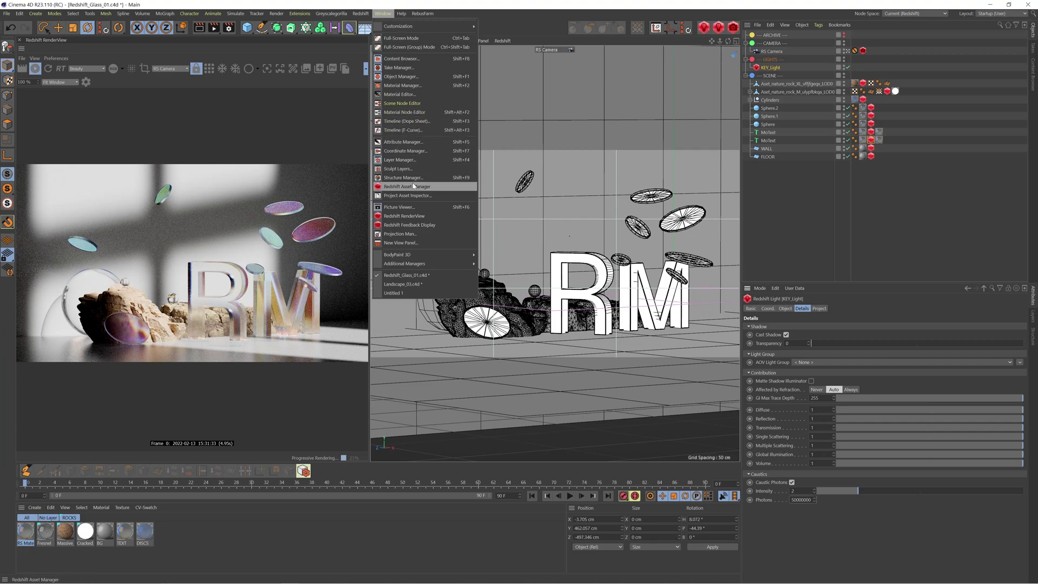
click(400, 208)
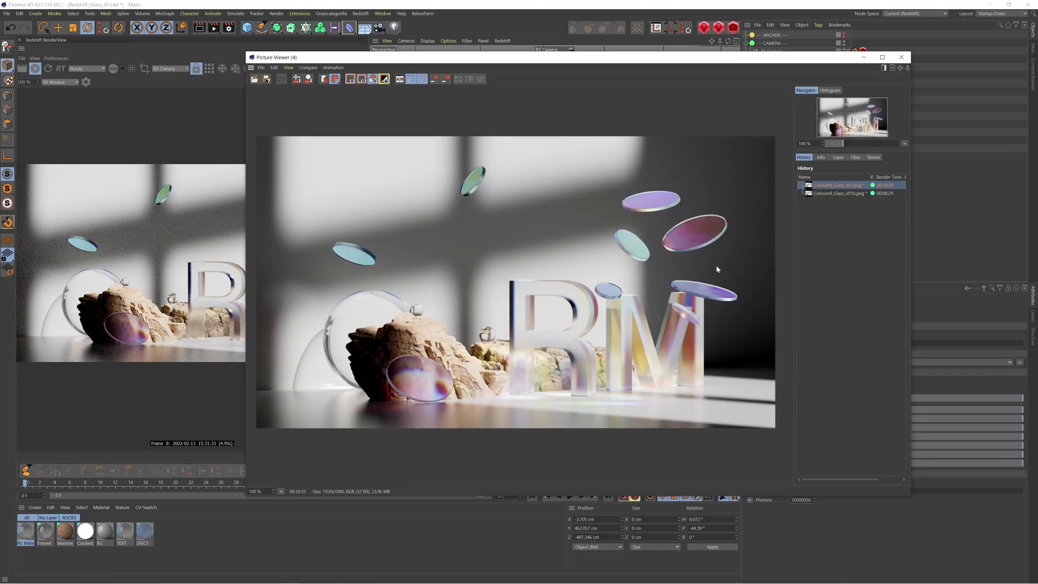
click(852, 195)
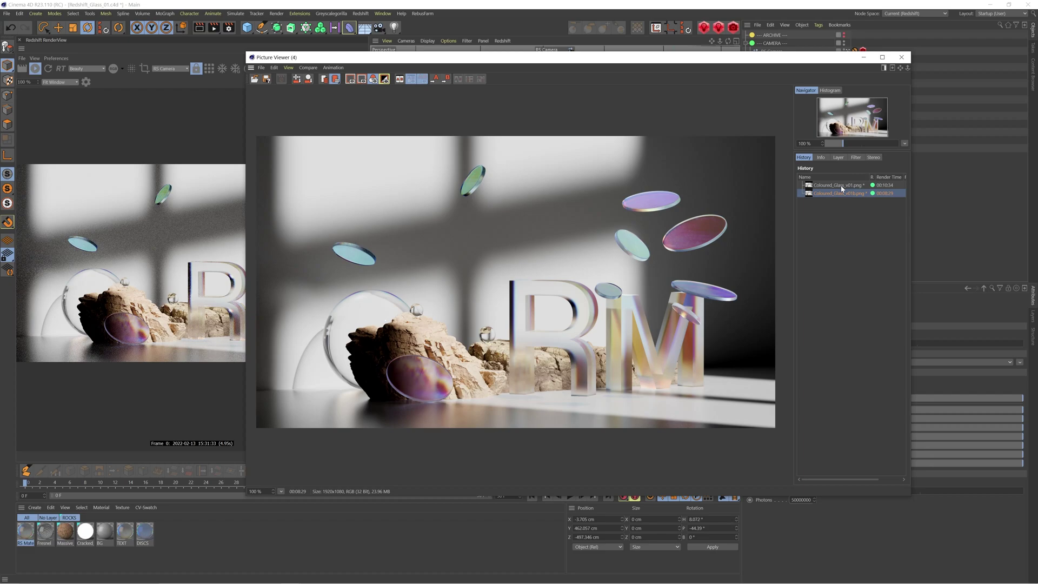
click(842, 188)
click(839, 195)
key(Up)
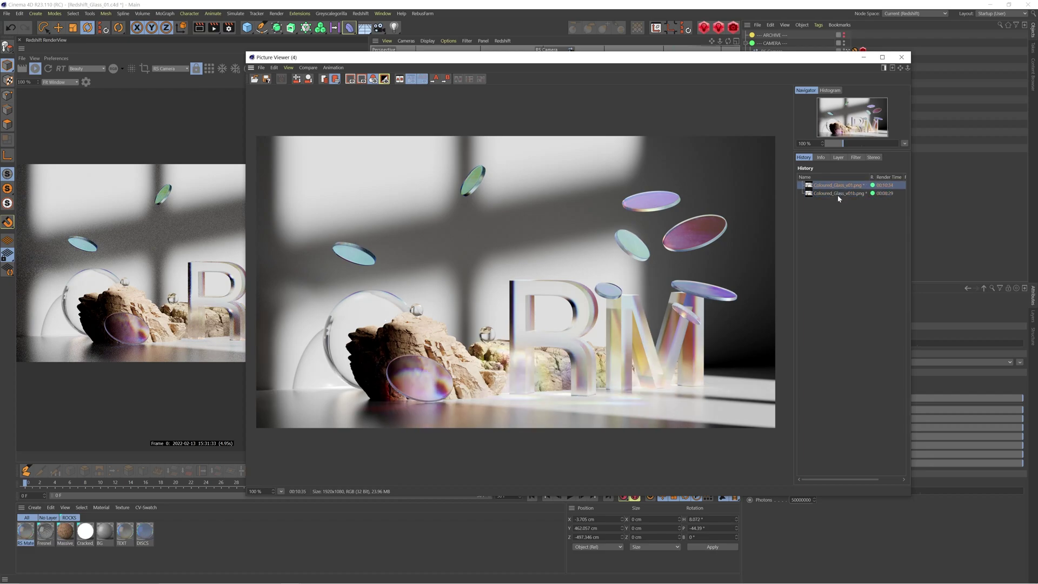
click(837, 196)
click(839, 187)
click(839, 196)
click(839, 188)
click(839, 196)
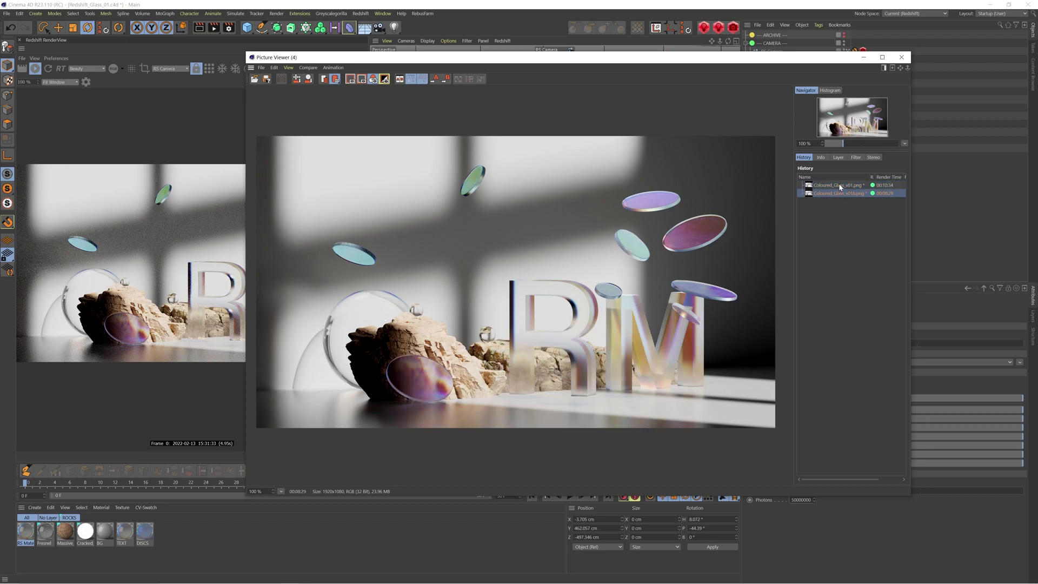
click(840, 188)
click(839, 194)
click(840, 189)
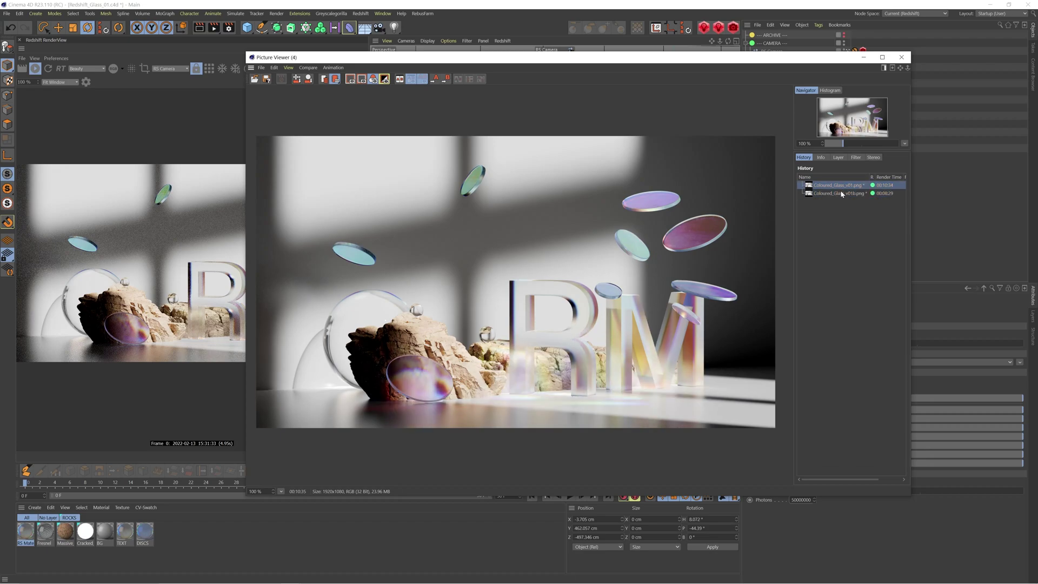
click(840, 194)
click(840, 187)
click(827, 196)
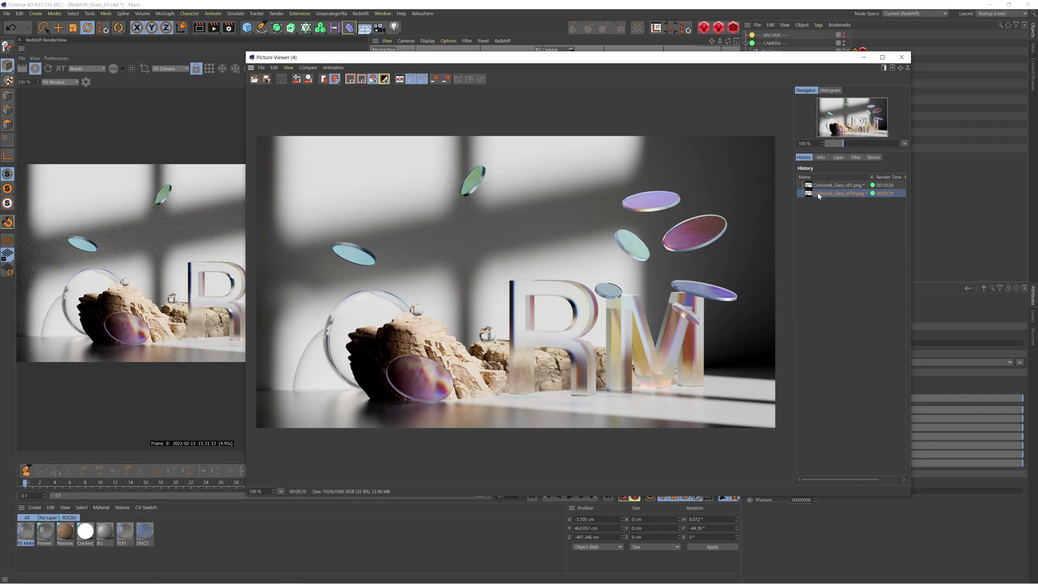
click(901, 57)
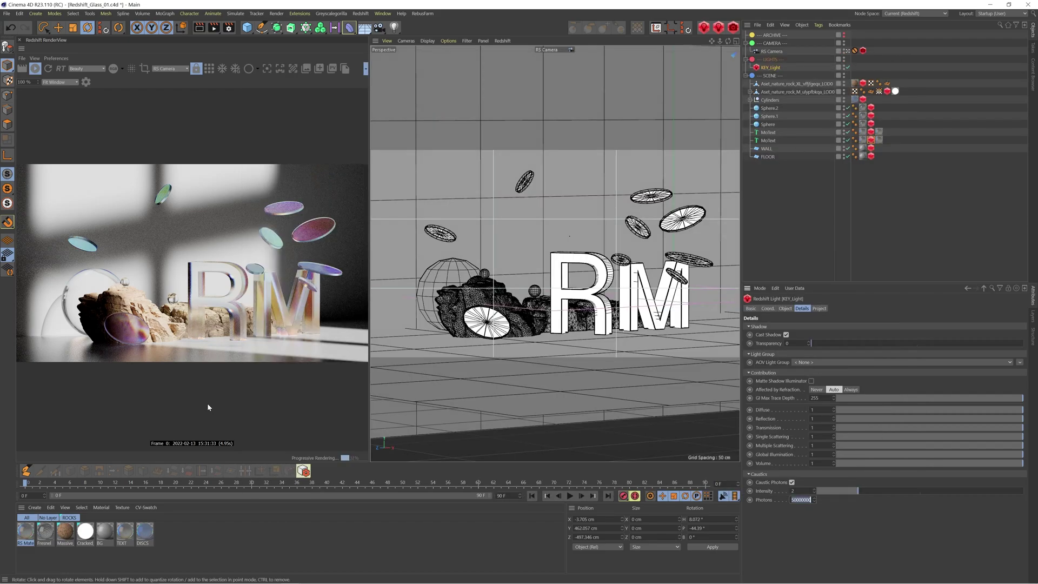
Open the Fresnel Shader Graph, drag a render region over the sphere, and select the RS Ramp and RS Fresnel nodes.
double_click(44, 533)
drag(260, 41, 657, 78)
click(144, 68)
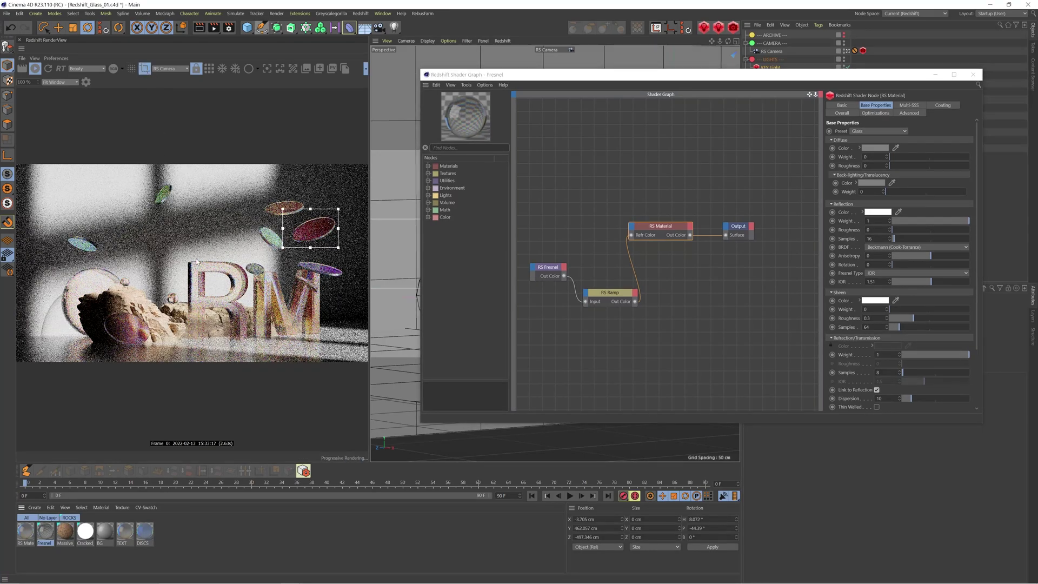
drag(325, 245, 136, 347)
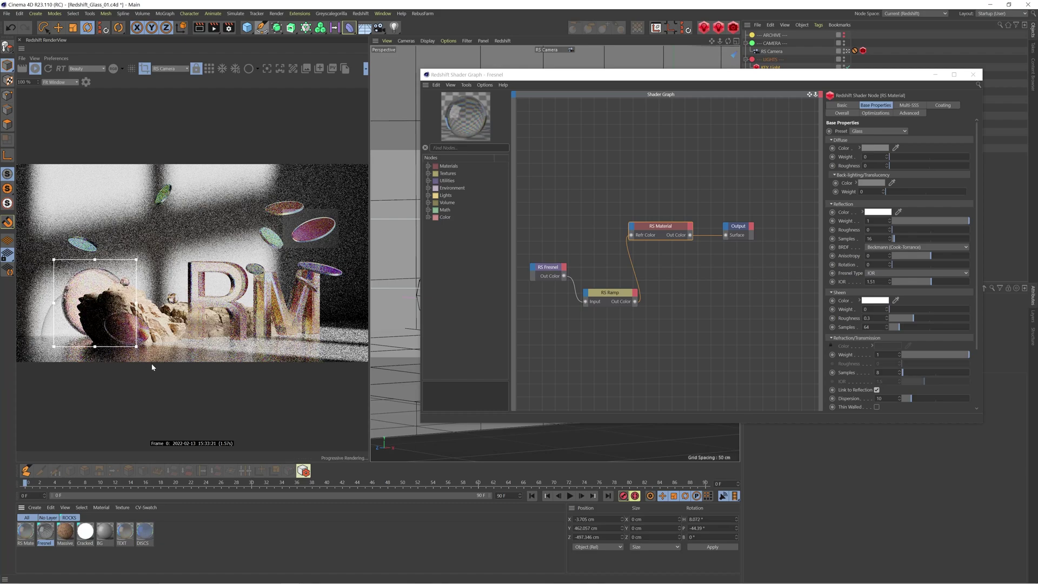
click(609, 294)
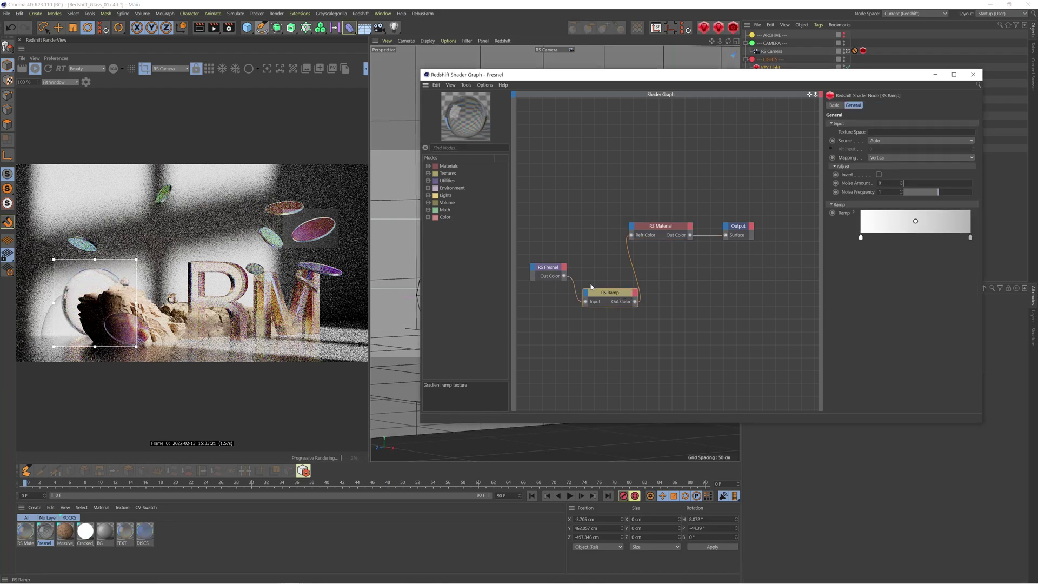
click(551, 270)
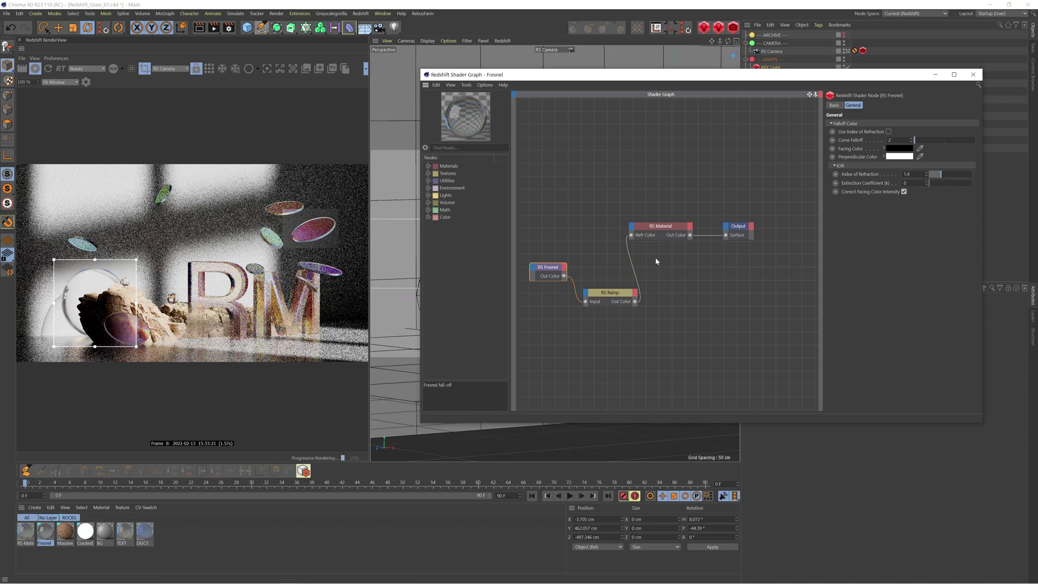
Preview RS Fresnel Out Color on the surface and toggle Use Index of Refraction on, then off.
ctrl+shift+click(550, 269)
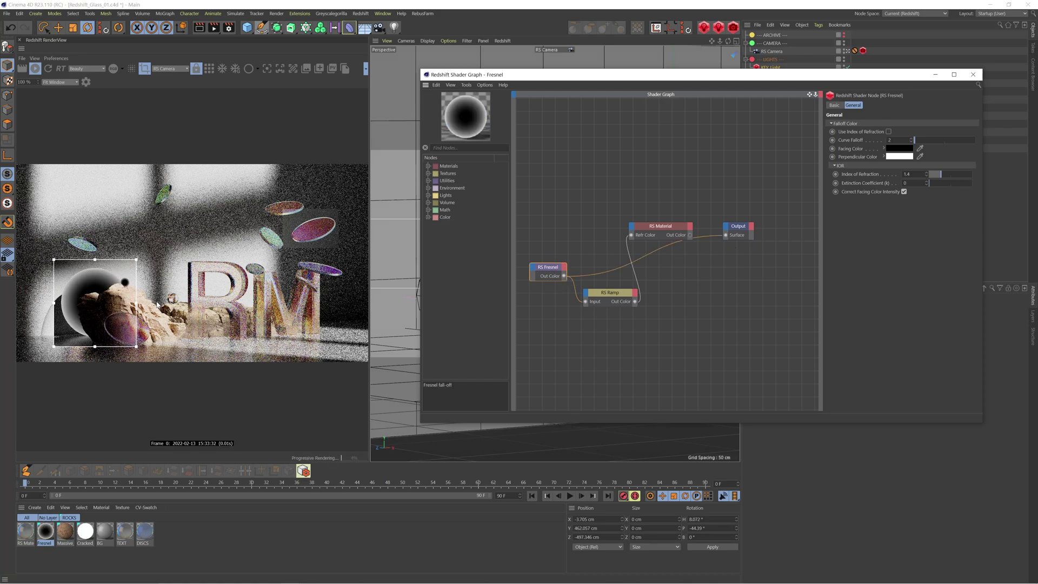
click(889, 131)
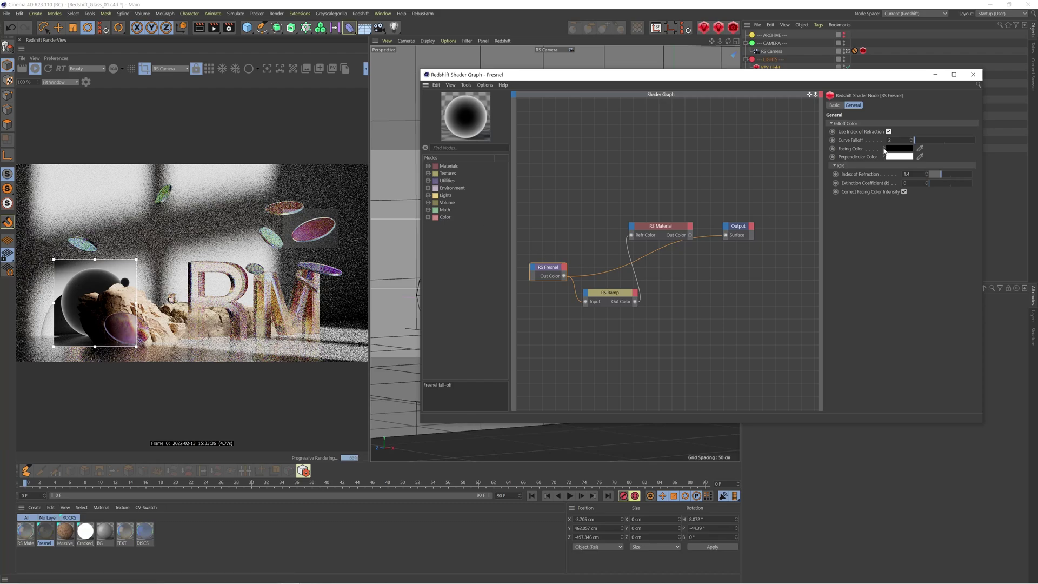
click(888, 132)
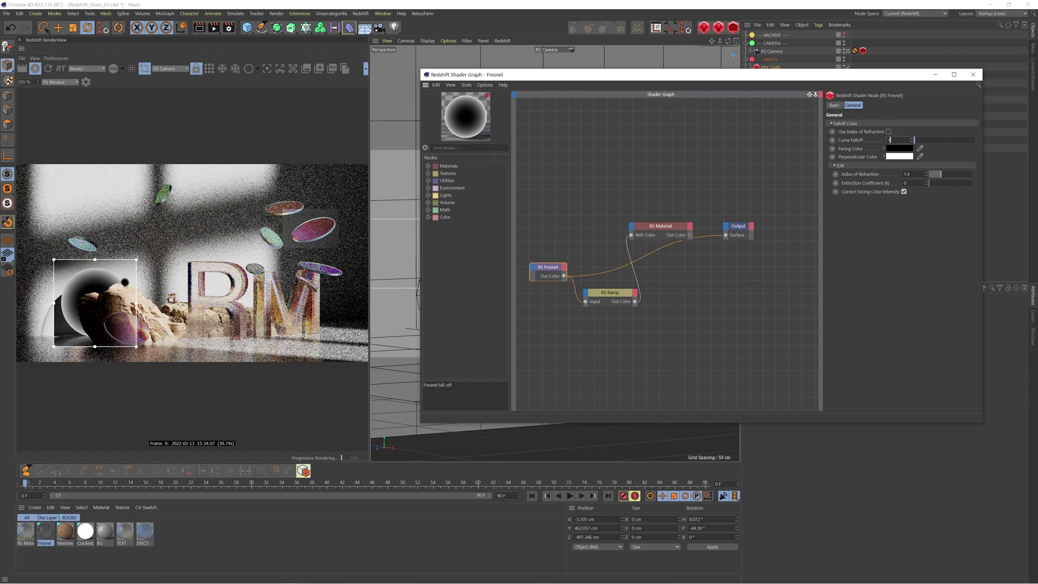
Try Curve Falloff 4 and 5, settle on 2, then wire the RS Ramp to the Output.
text(4)
key(Return)
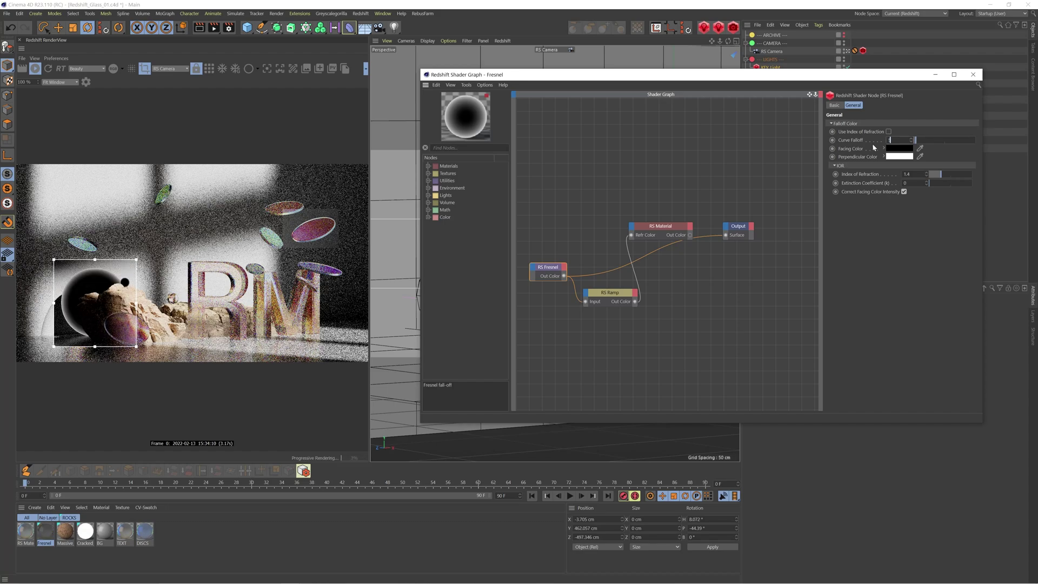
text(5)
key(Return)
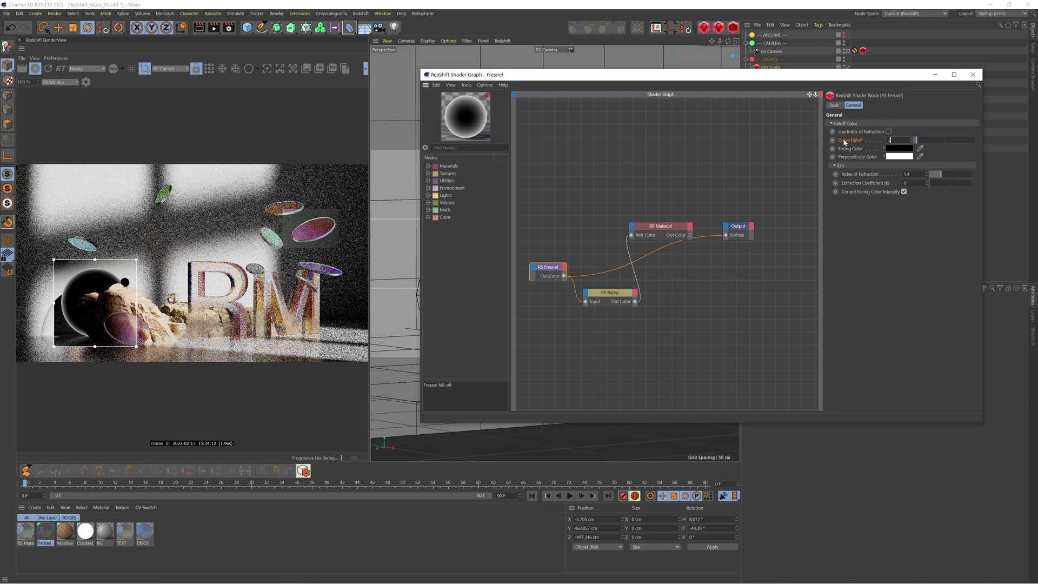
text(2)
key(Return)
drag(634, 301, 725, 235)
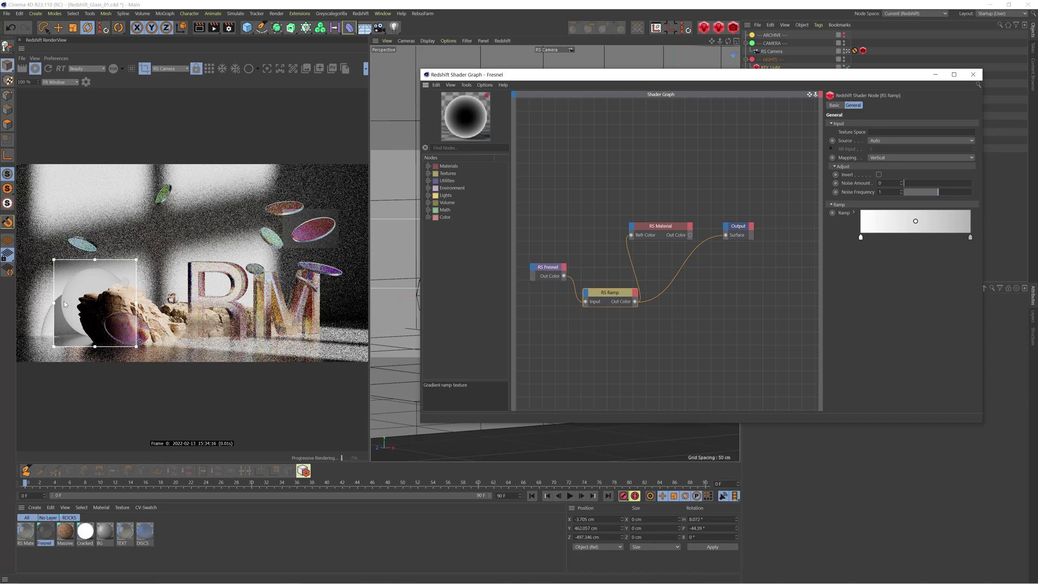
Lower the RS Ramp's right knot to near-black and widen the render region over the sphere.
click(642, 233)
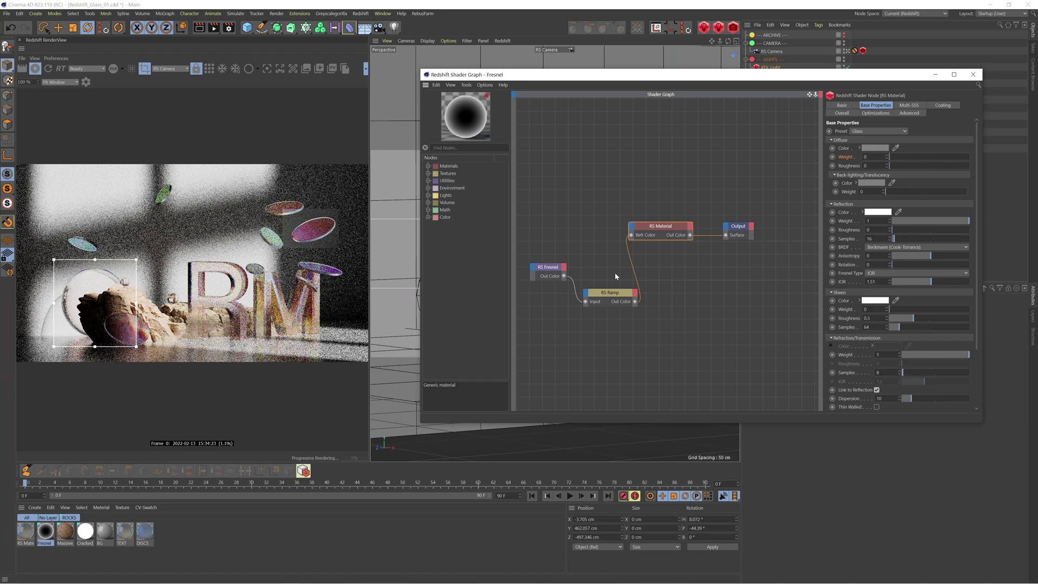
click(611, 294)
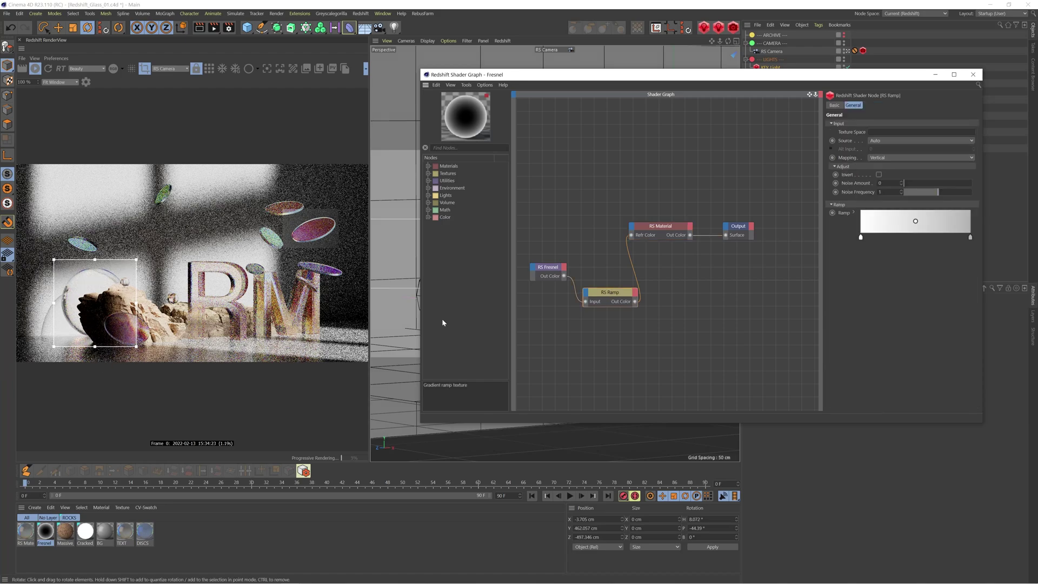
double_click(970, 237)
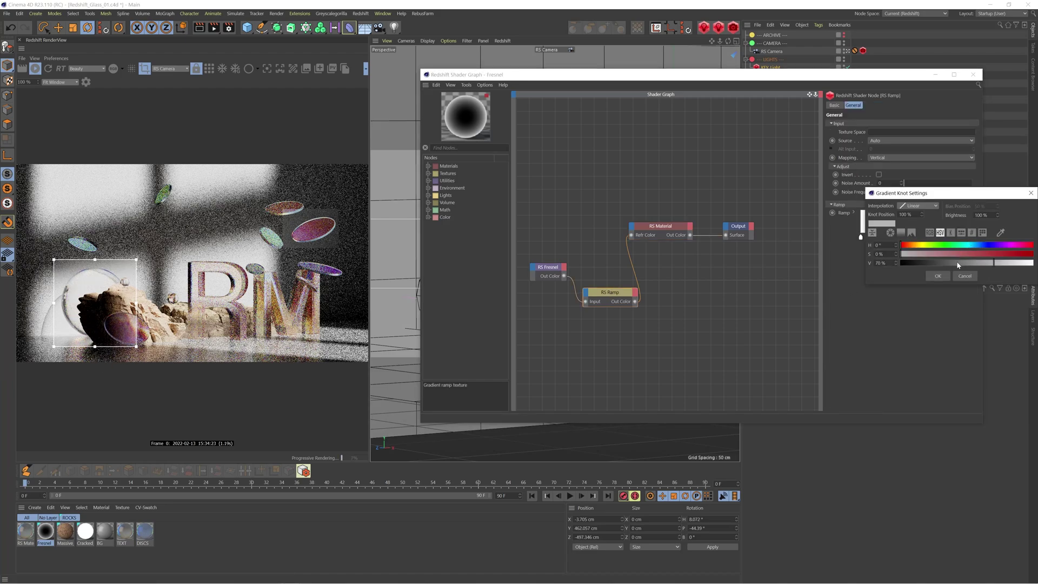
drag(957, 264, 903, 265)
click(938, 276)
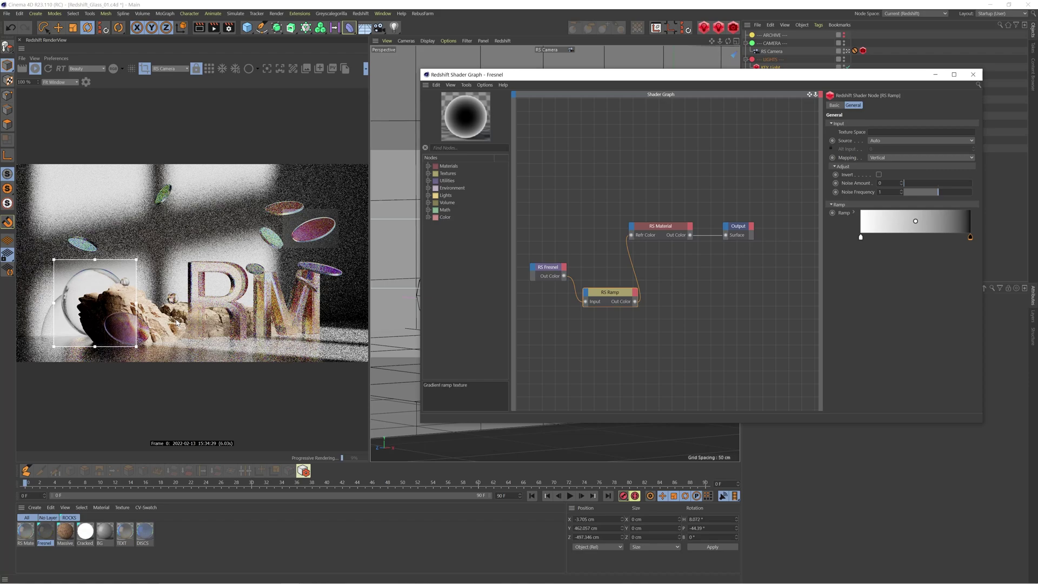
drag(55, 308, 38, 311)
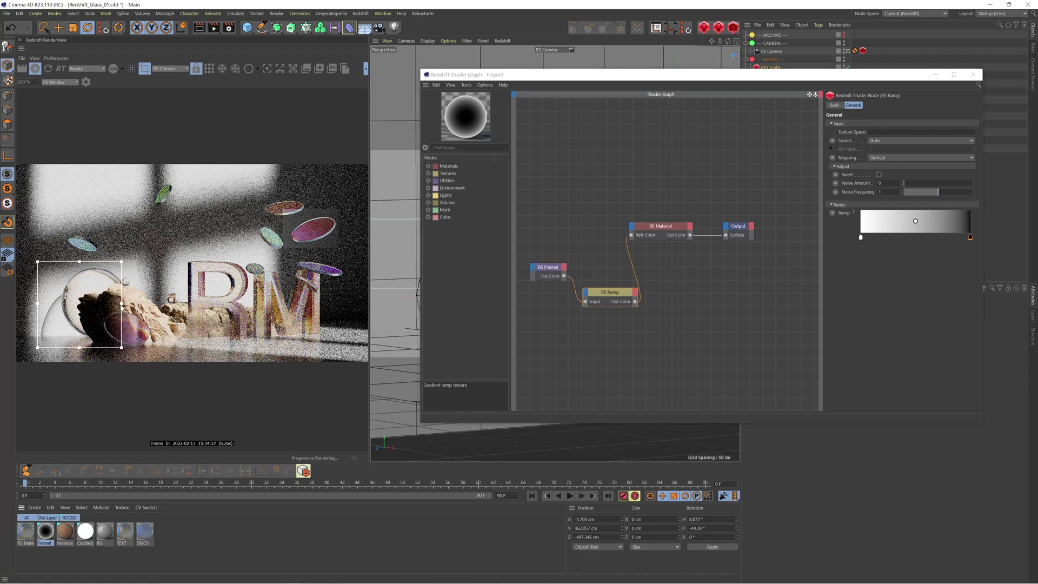
drag(121, 304, 134, 304)
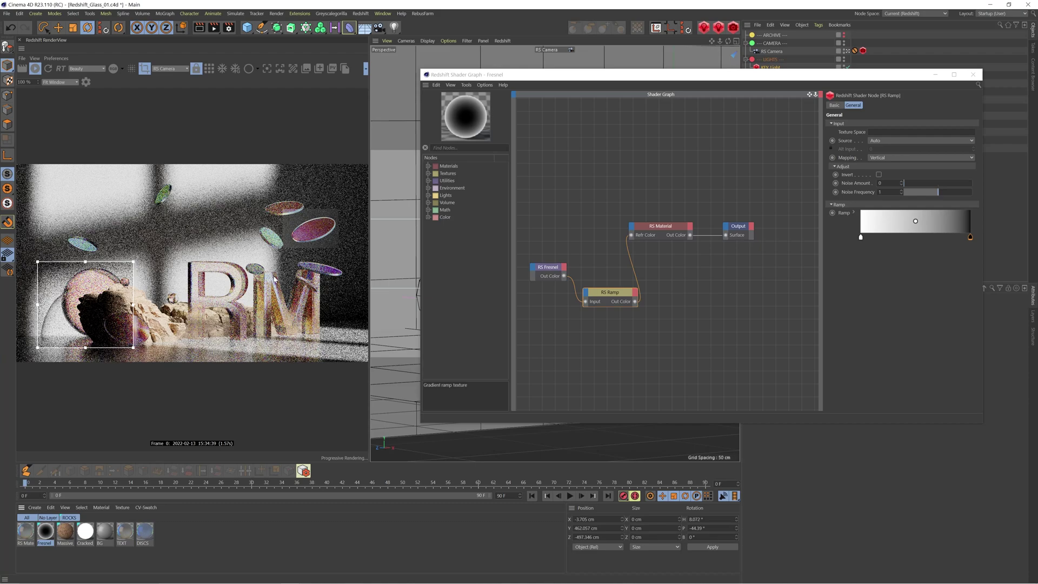
Try a red right-end colour and an extra middle knot, then undo the ramp changes.
double_click(970, 237)
click(1023, 265)
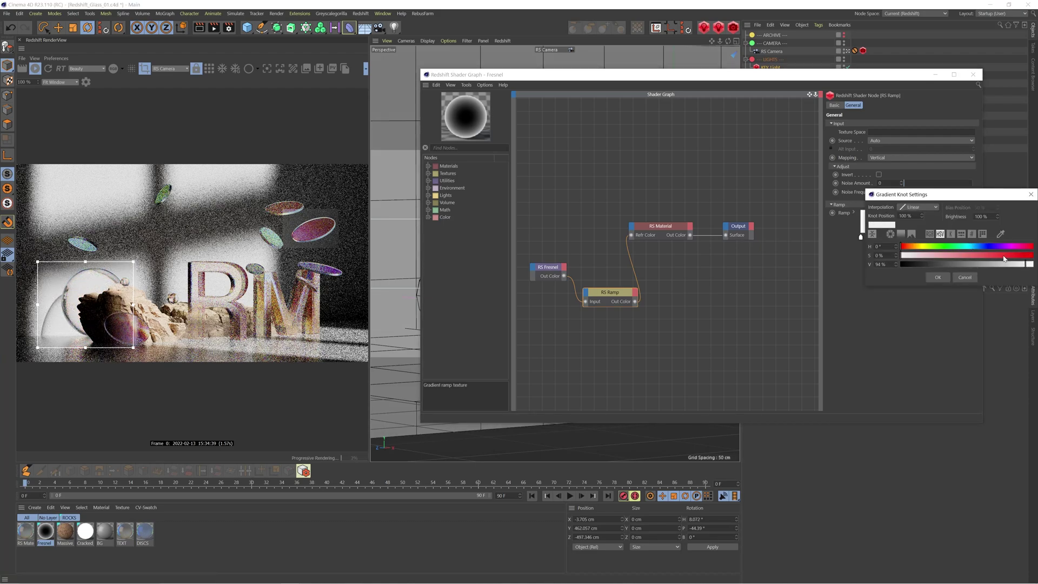
click(1016, 255)
click(938, 277)
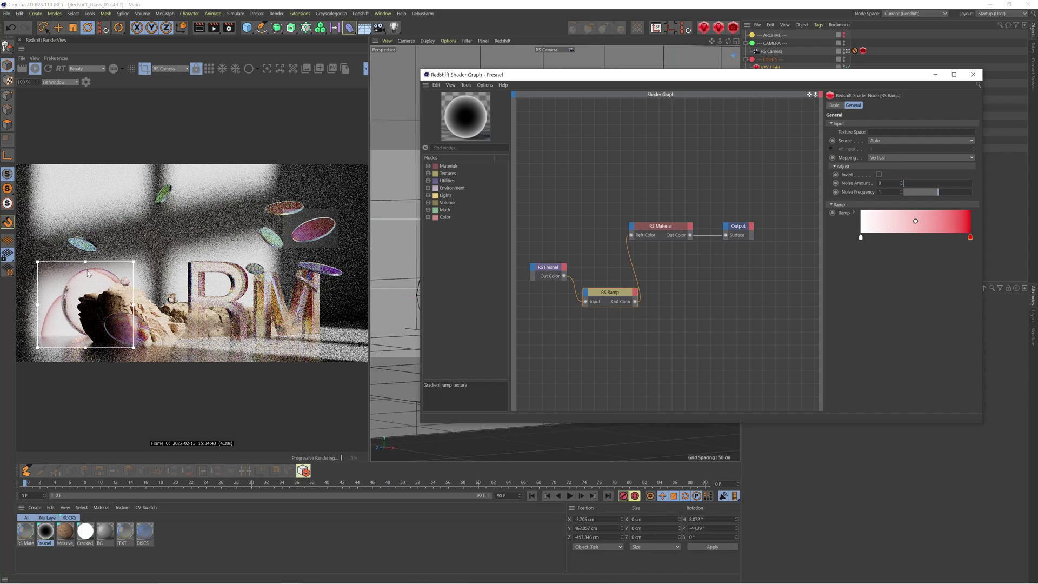
click(918, 238)
key(ctrl+z)
key(ctrl+z)
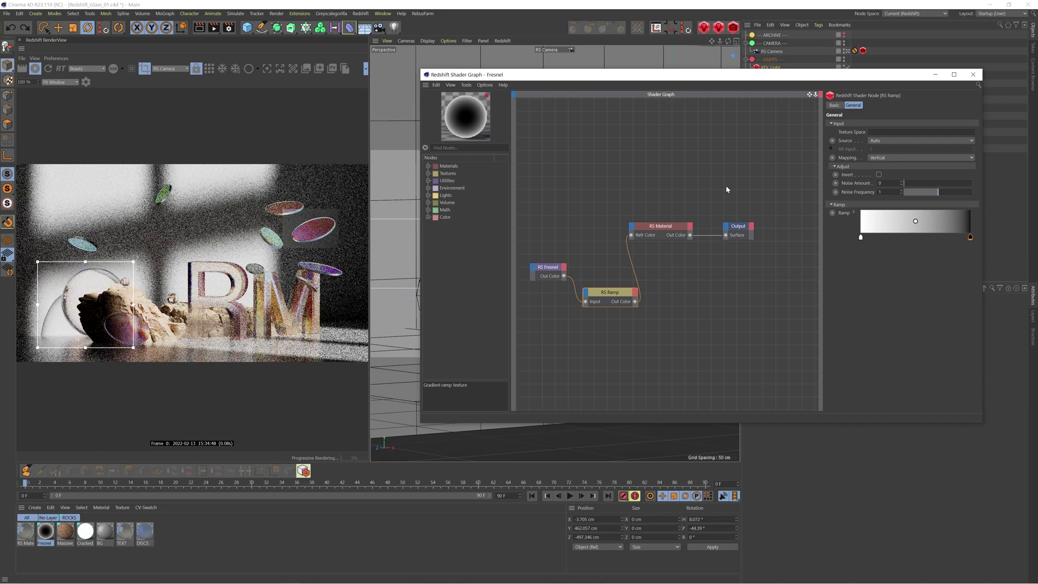
click(707, 322)
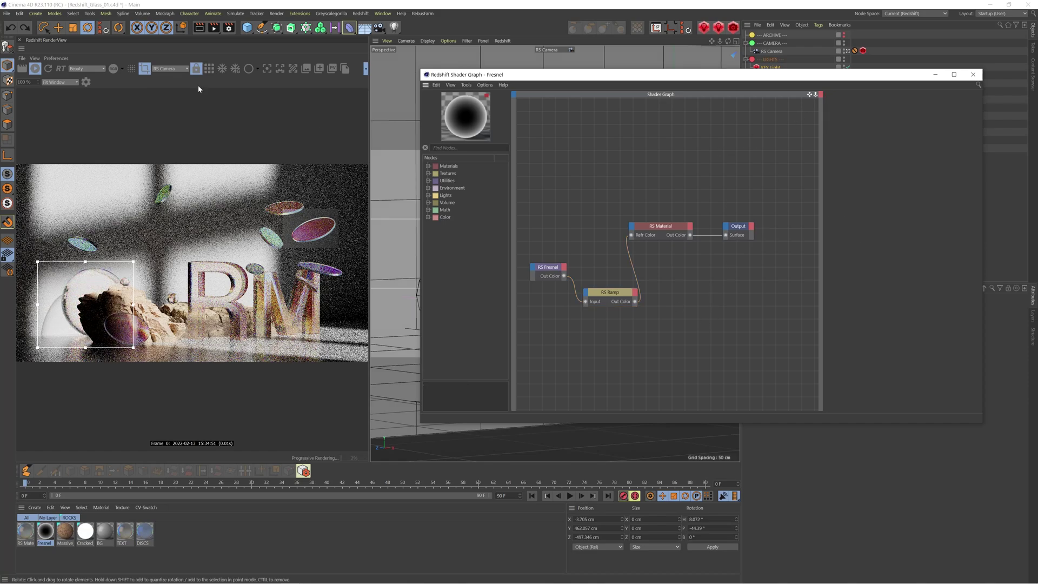
Turn off the RenderView render region and close the Fresnel Shader Graph window.
click(144, 68)
click(973, 74)
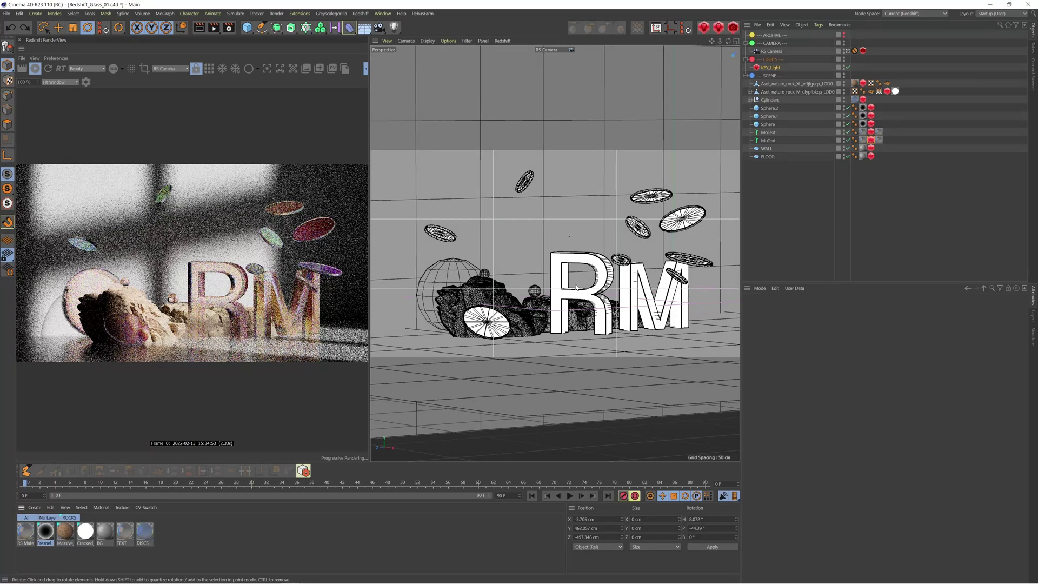